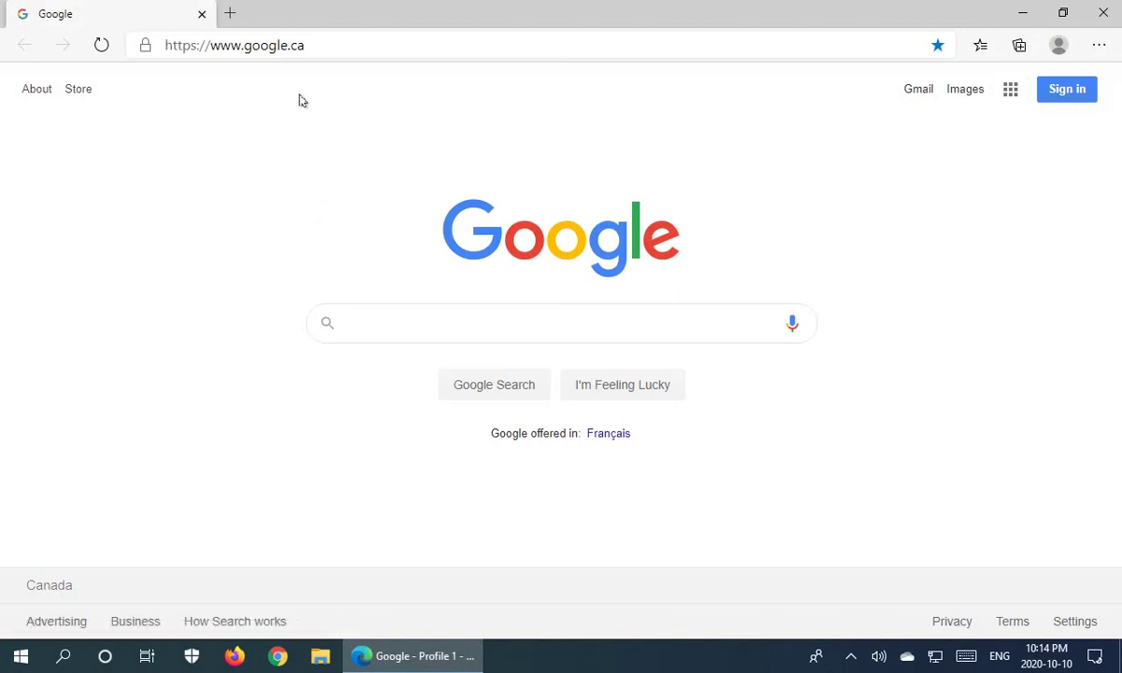
- Search the web for youtube and open the YouTube website from the results
click(315, 51)
text(y)
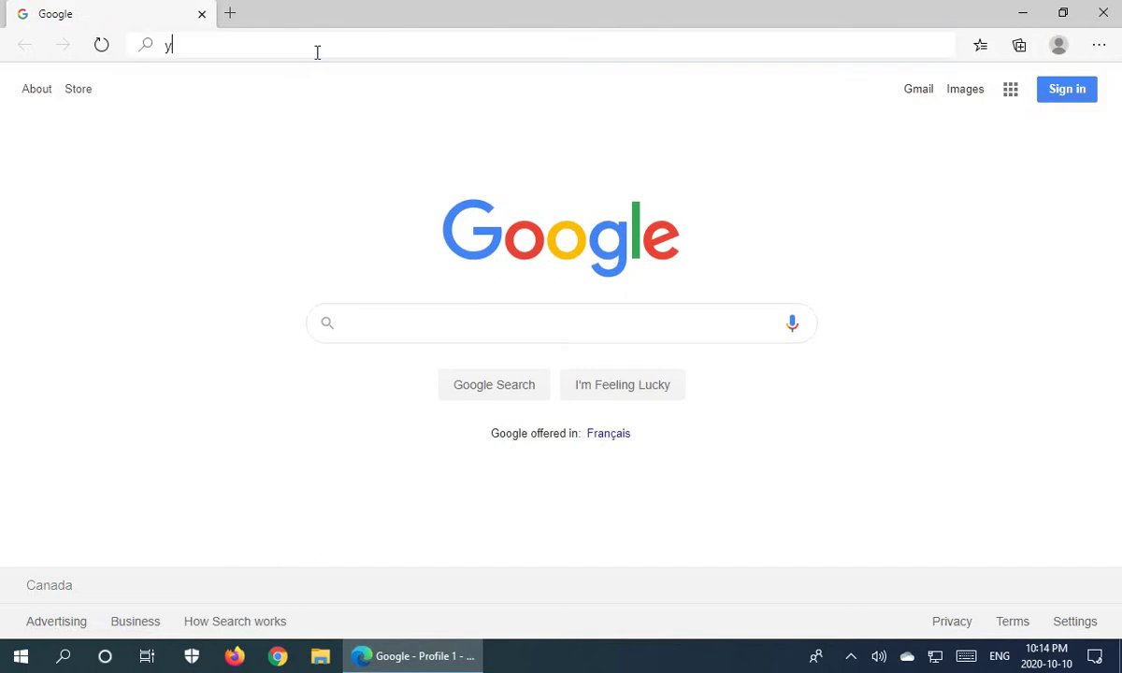
text(ou)
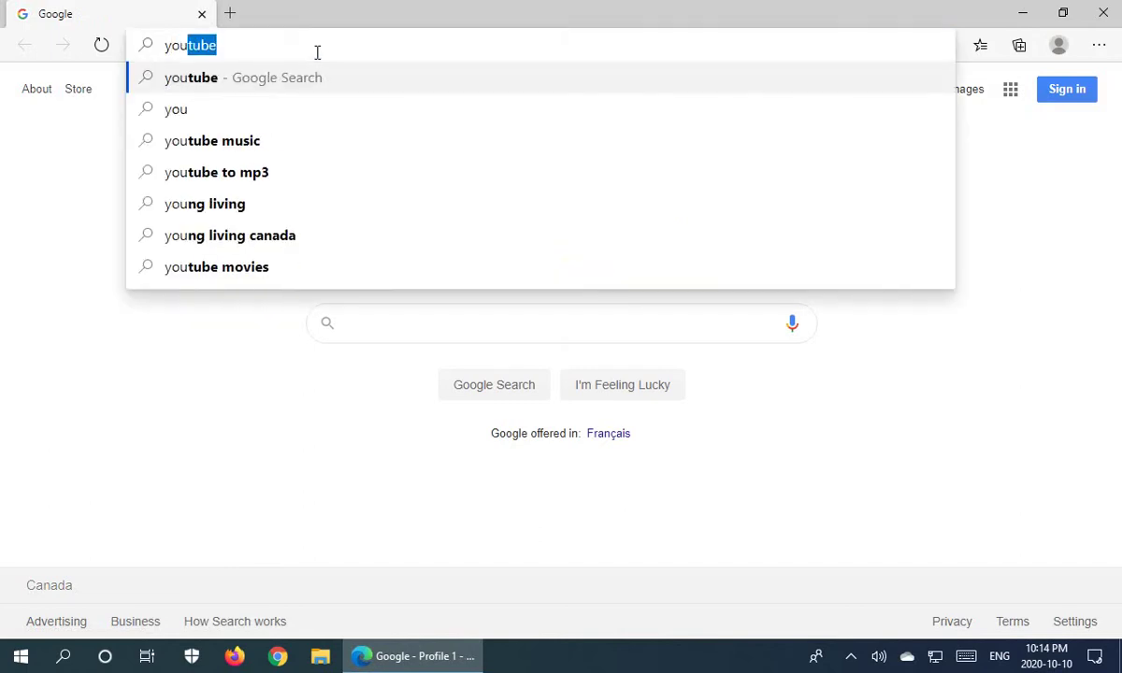
key(Return)
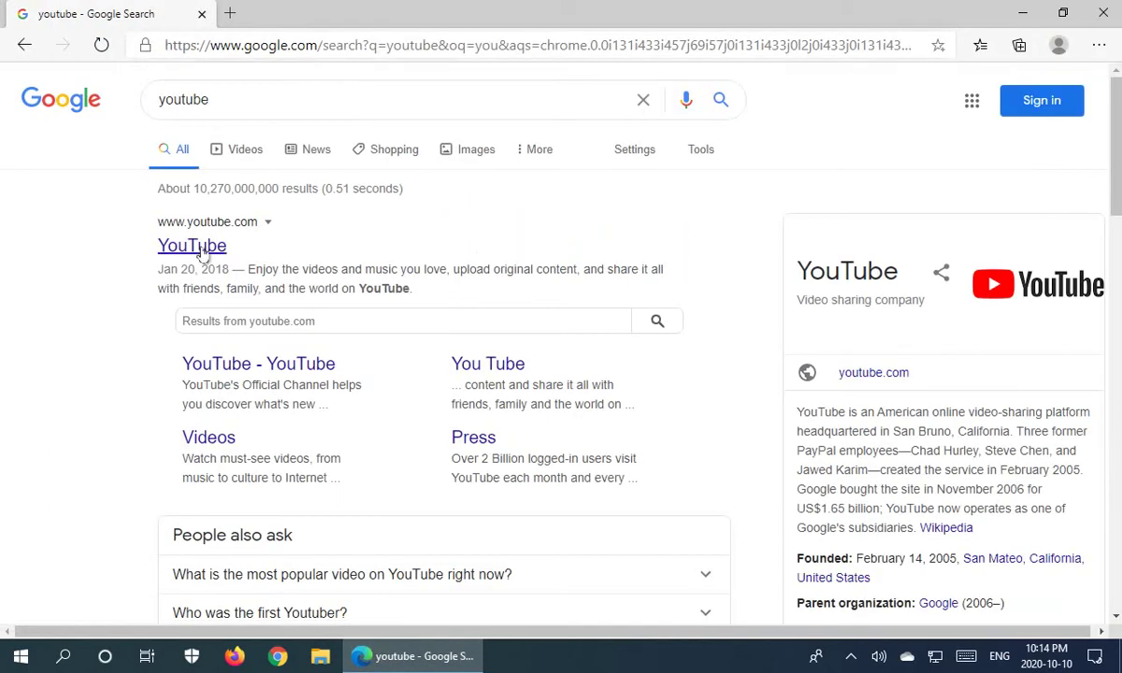
click(199, 247)
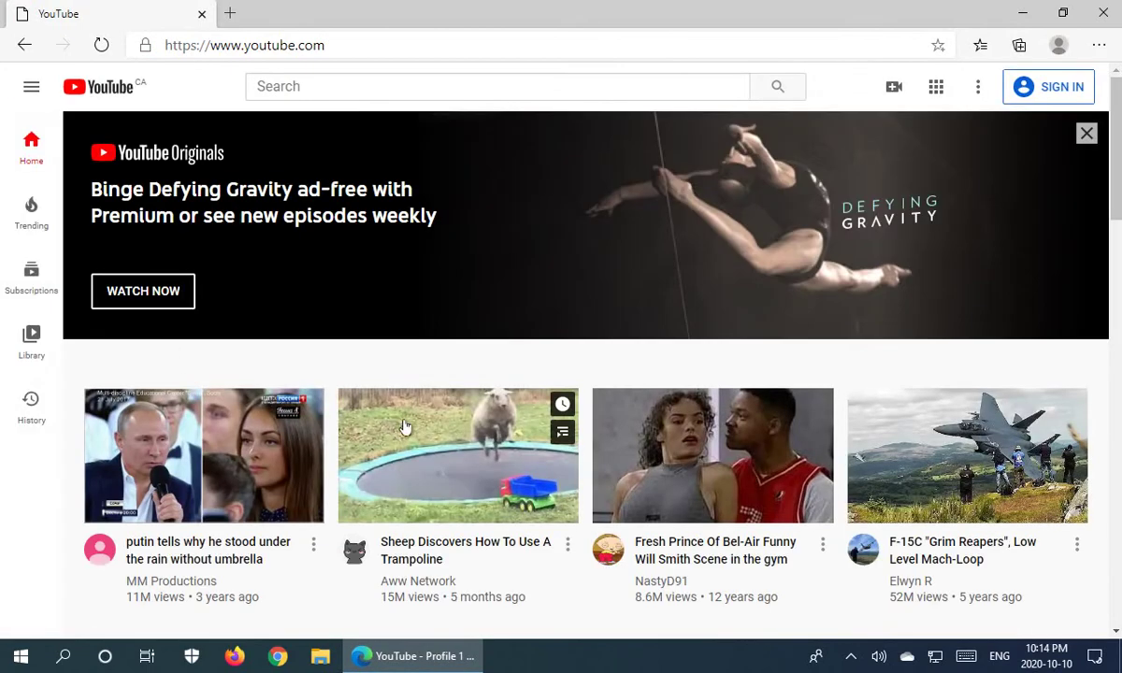
- Open the video "Sheep Discovers How To Use A Trampoline" without the ad and Premium offer, and pause it
click(439, 450)
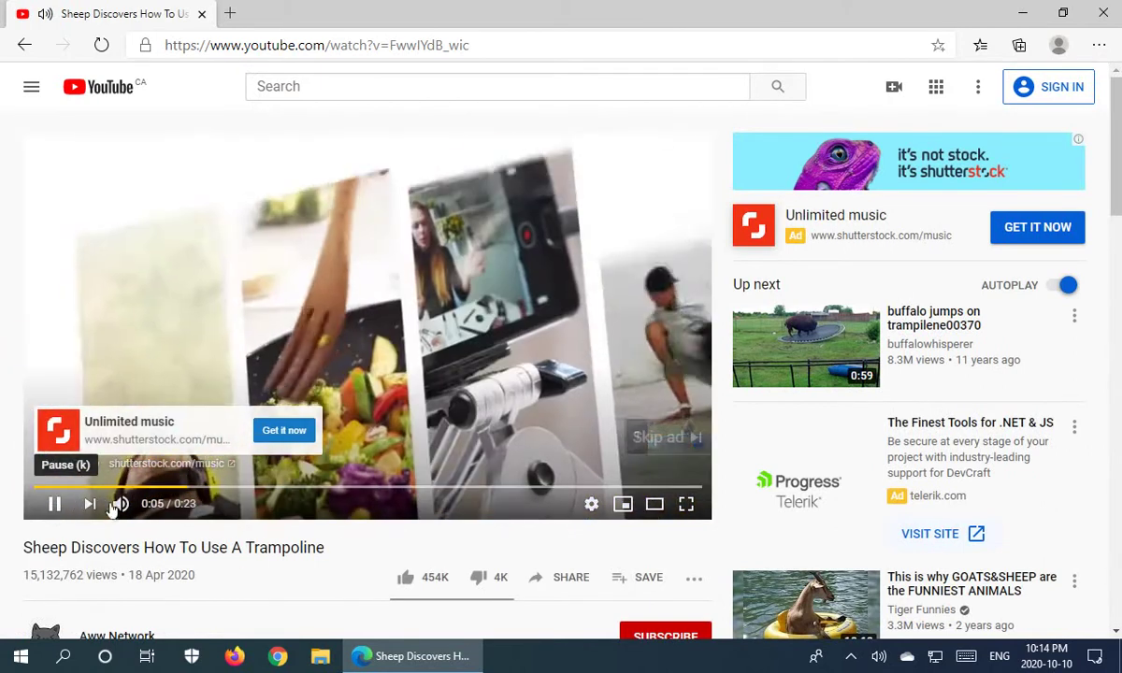
click(659, 435)
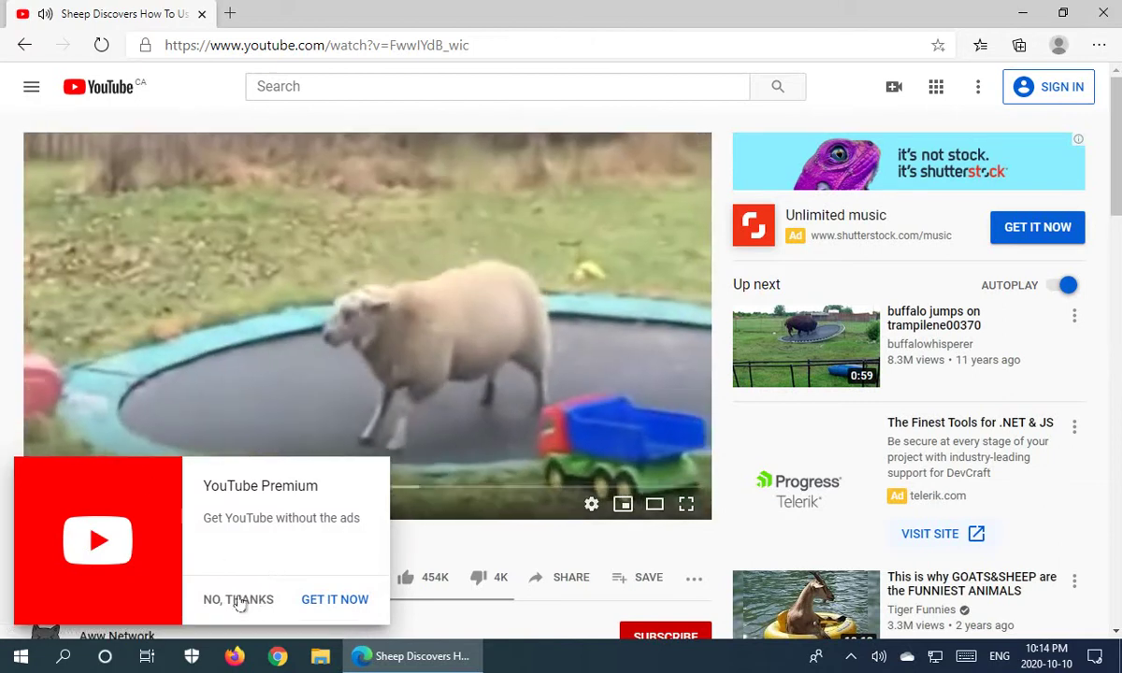
click(237, 599)
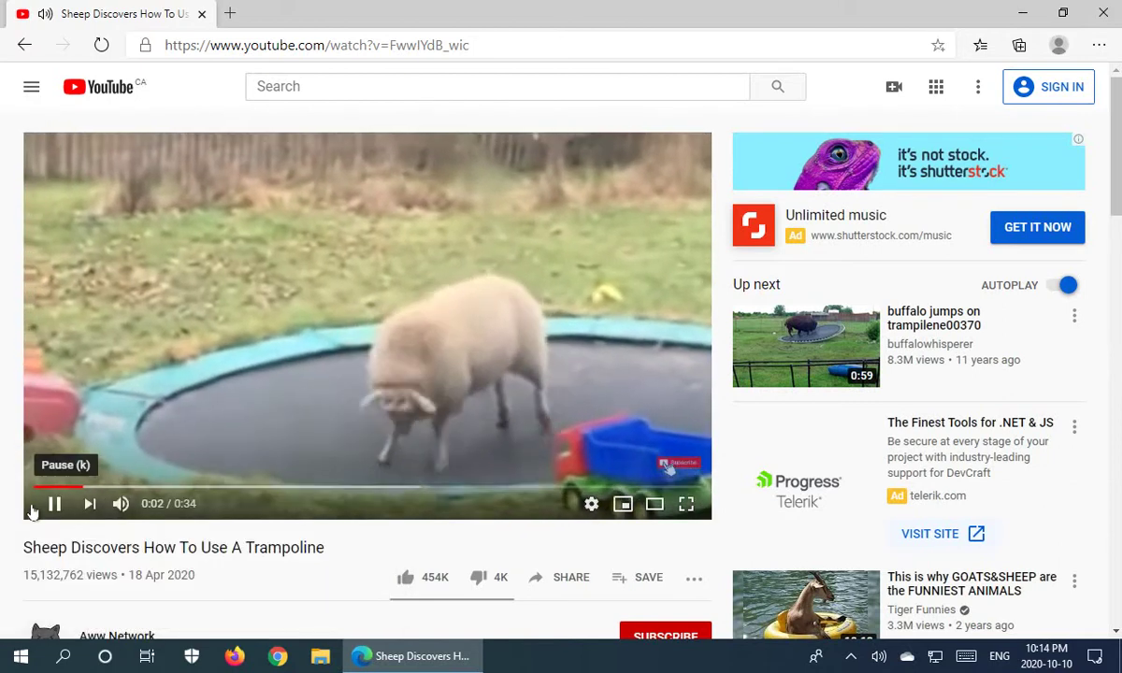
click(53, 504)
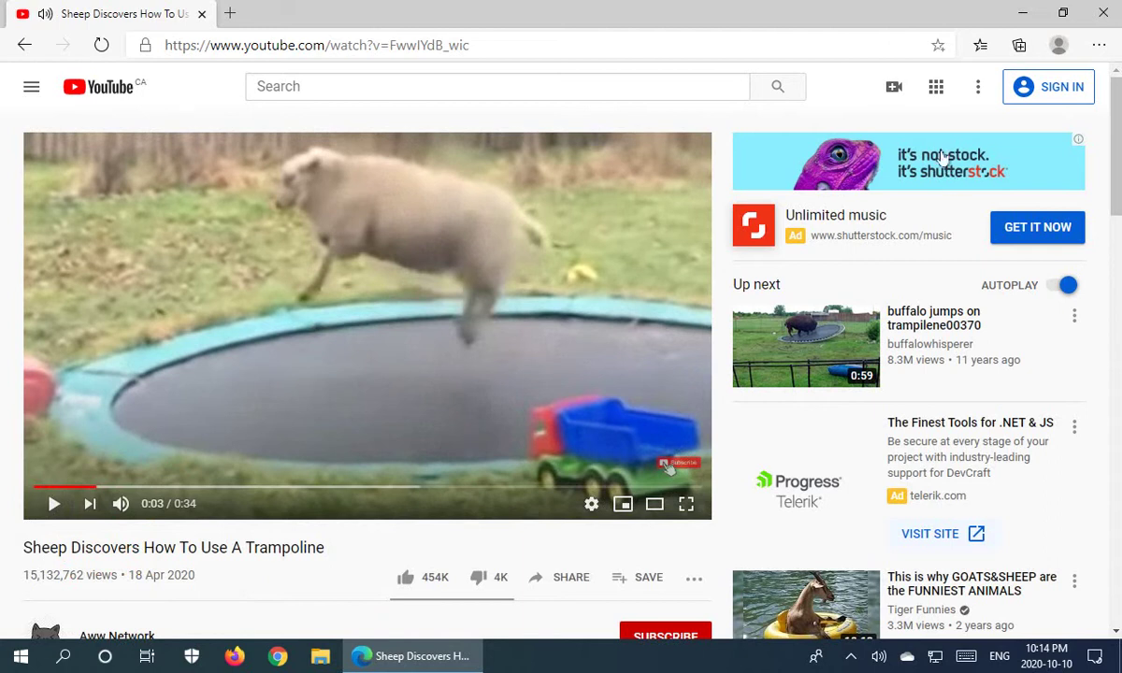
- Add the sheep video page to the Favourites bar folder and check it in the favourites list
click(939, 47)
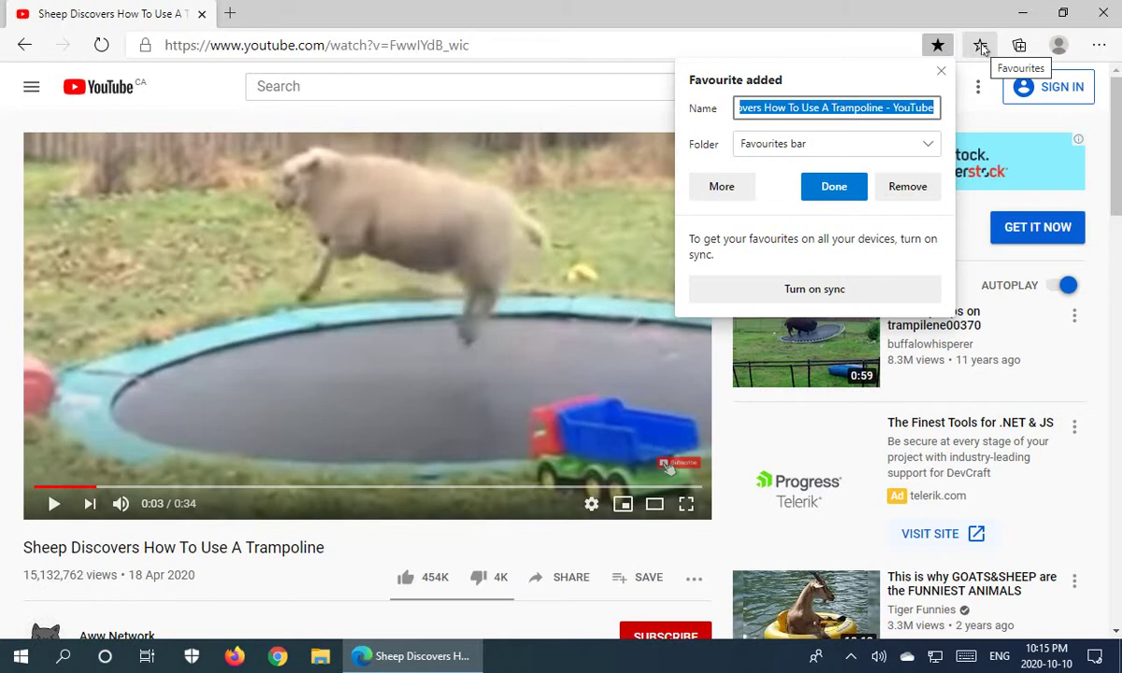
click(981, 45)
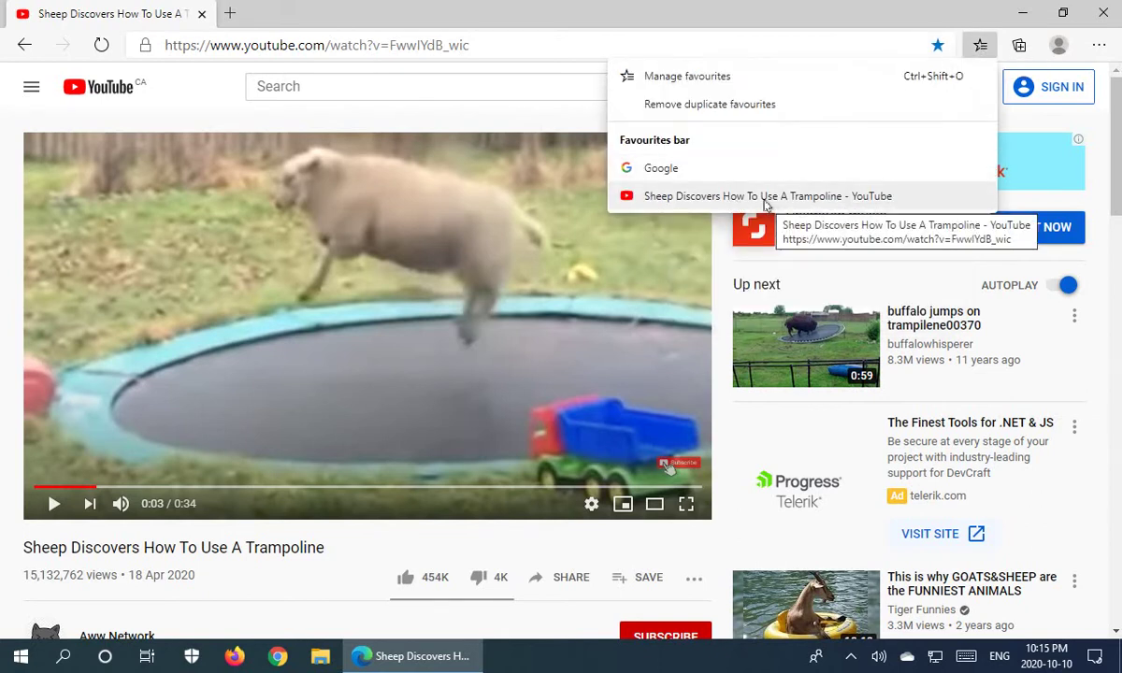
click(884, 19)
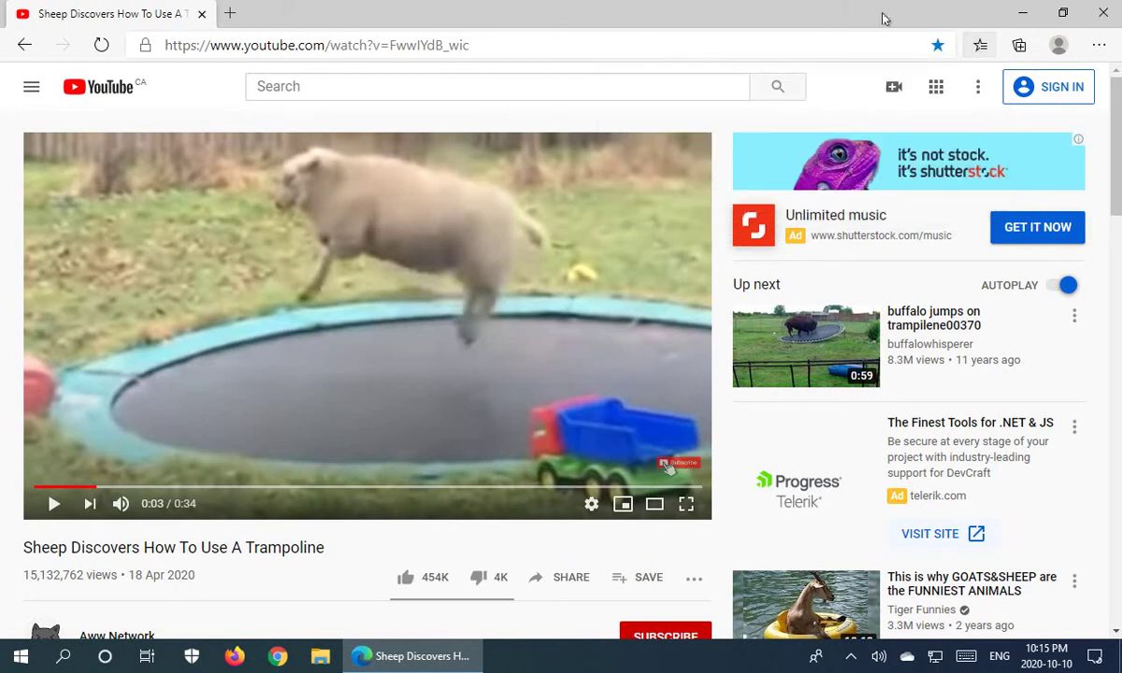
- Rename the sheep video's favourite as "Sheep Discovers A Trampoline" and check the name in the favourites list
click(938, 45)
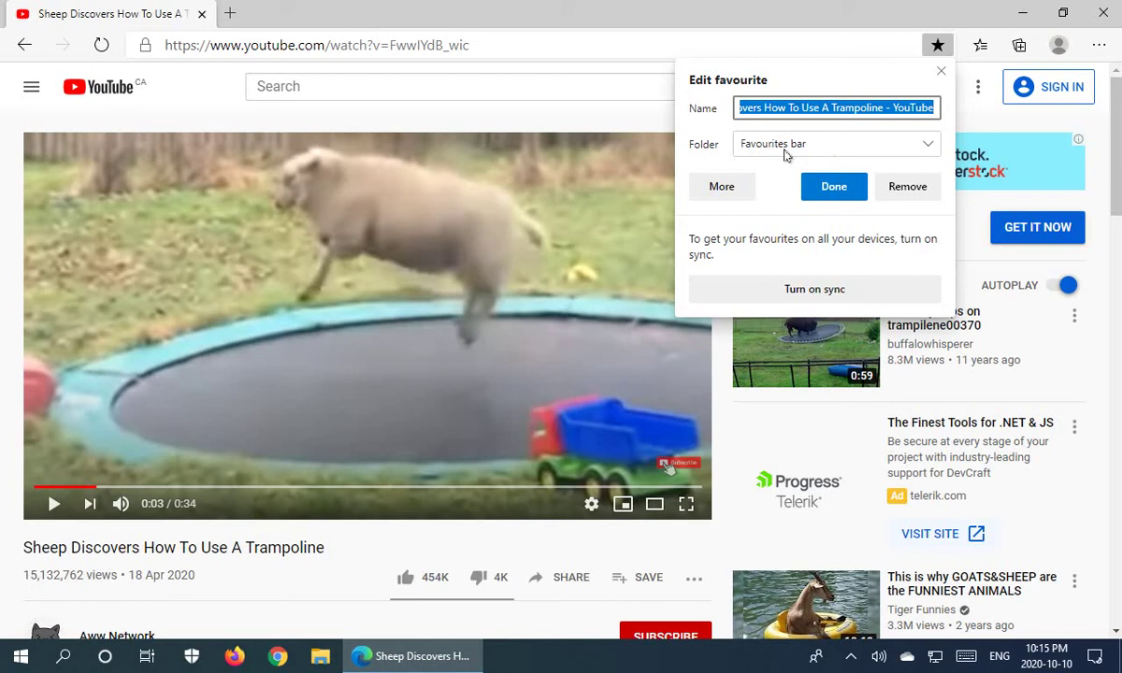
click(871, 143)
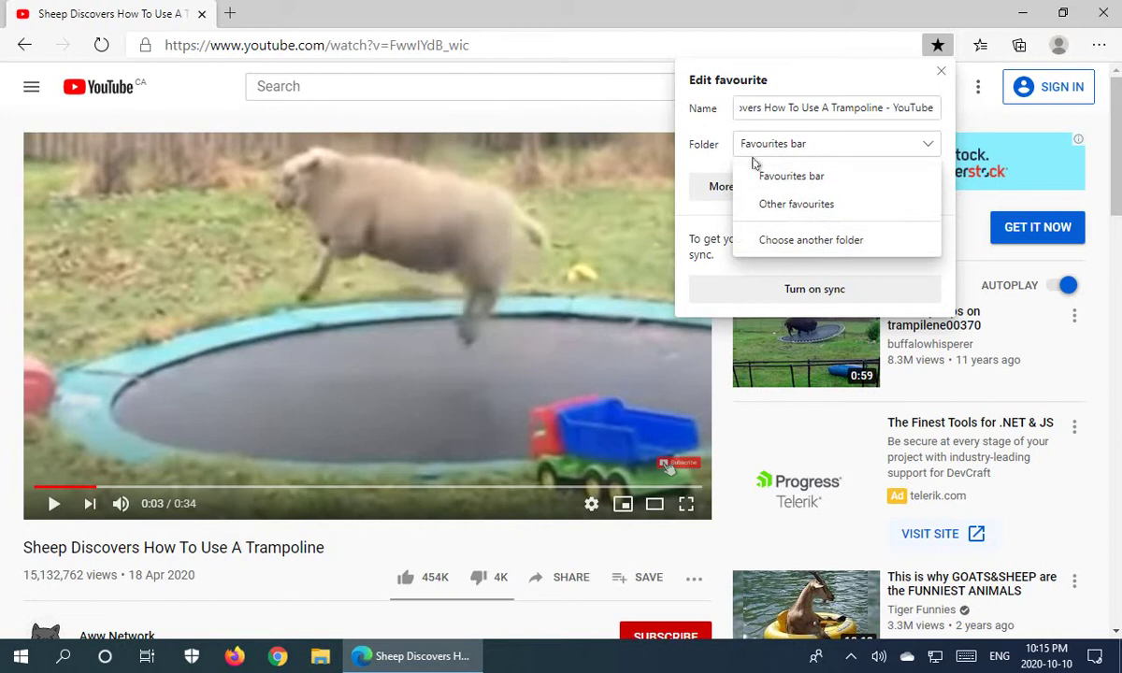
click(677, 119)
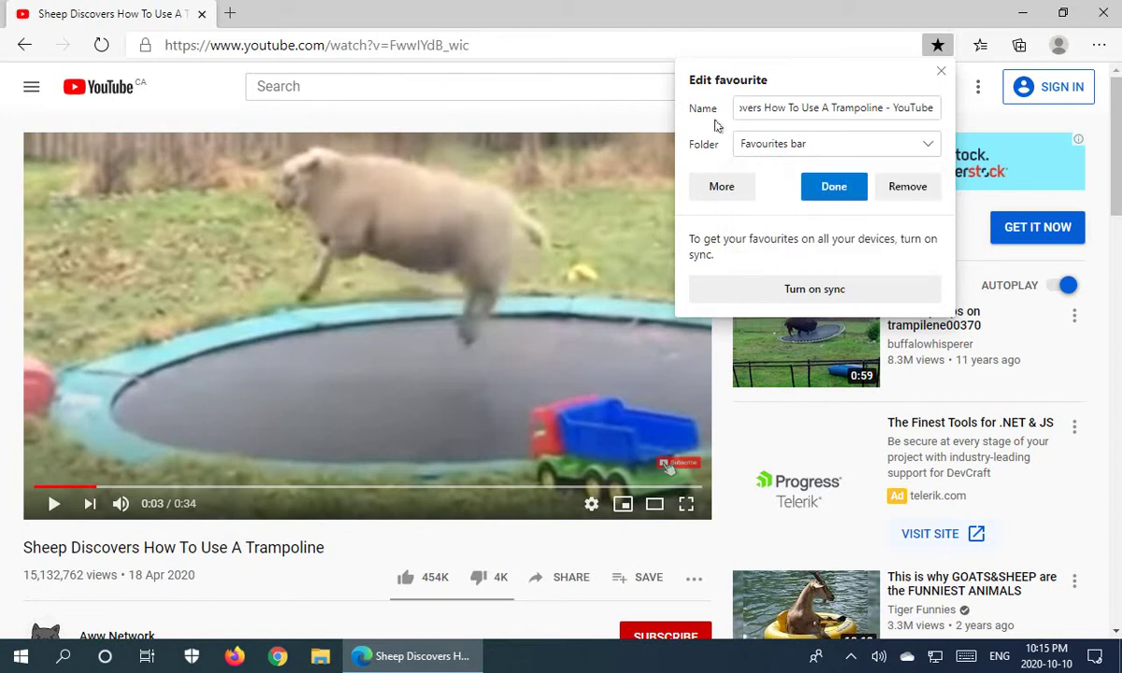
click(814, 111)
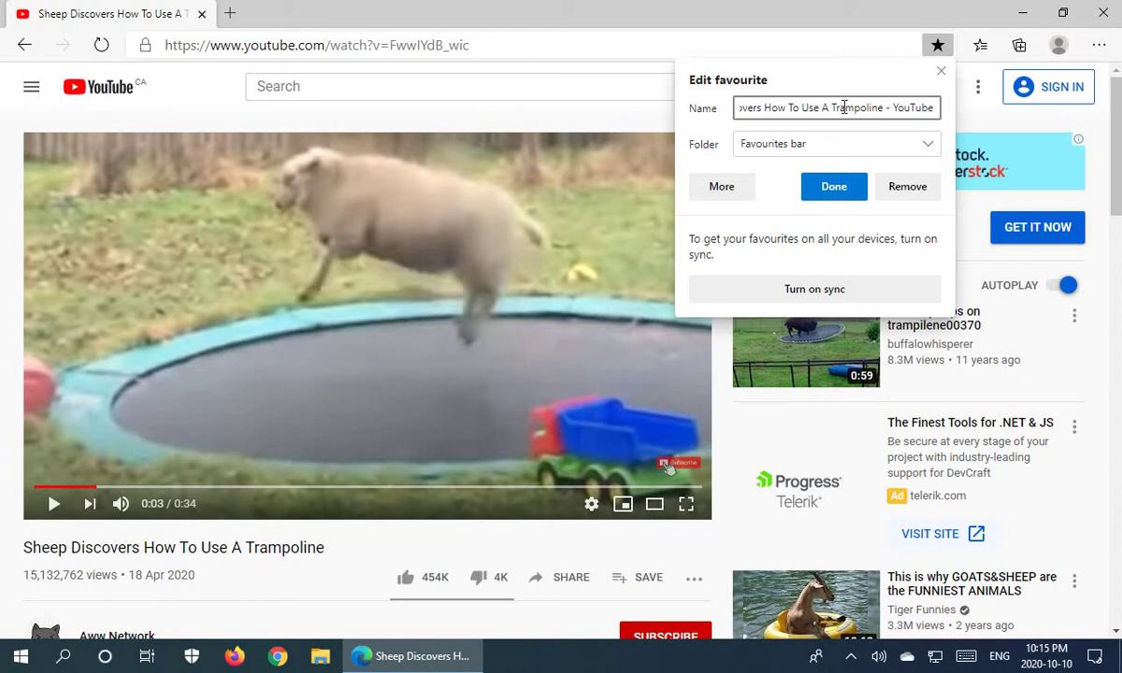
drag(818, 107, 691, 110)
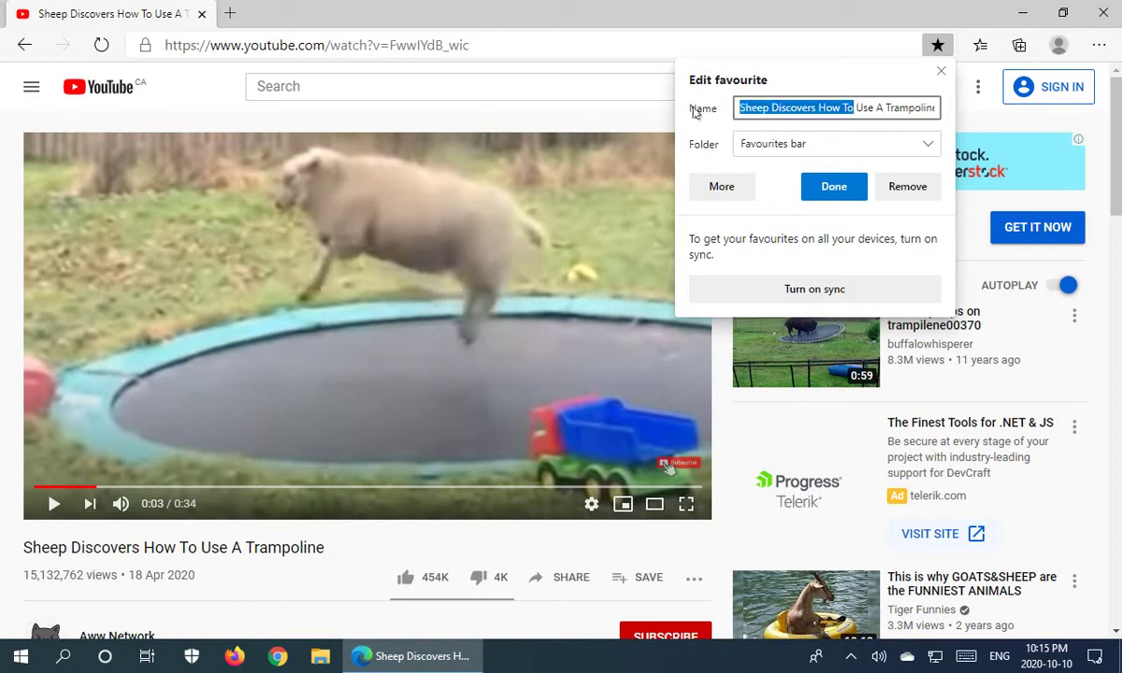
click(831, 106)
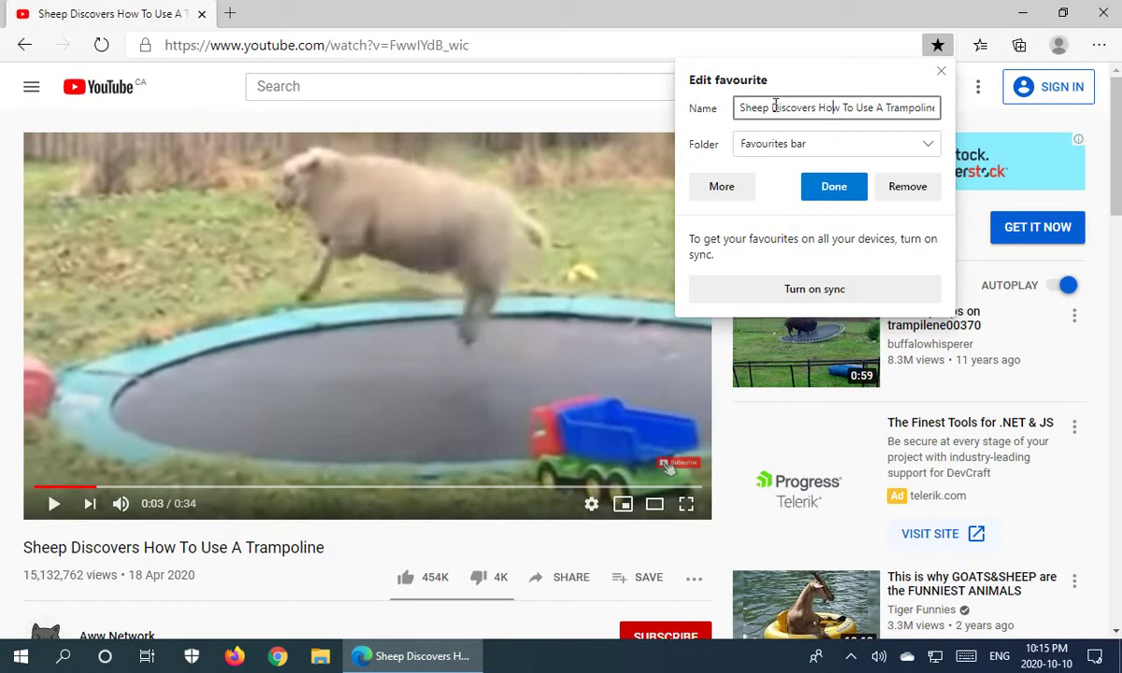
drag(820, 105, 871, 108)
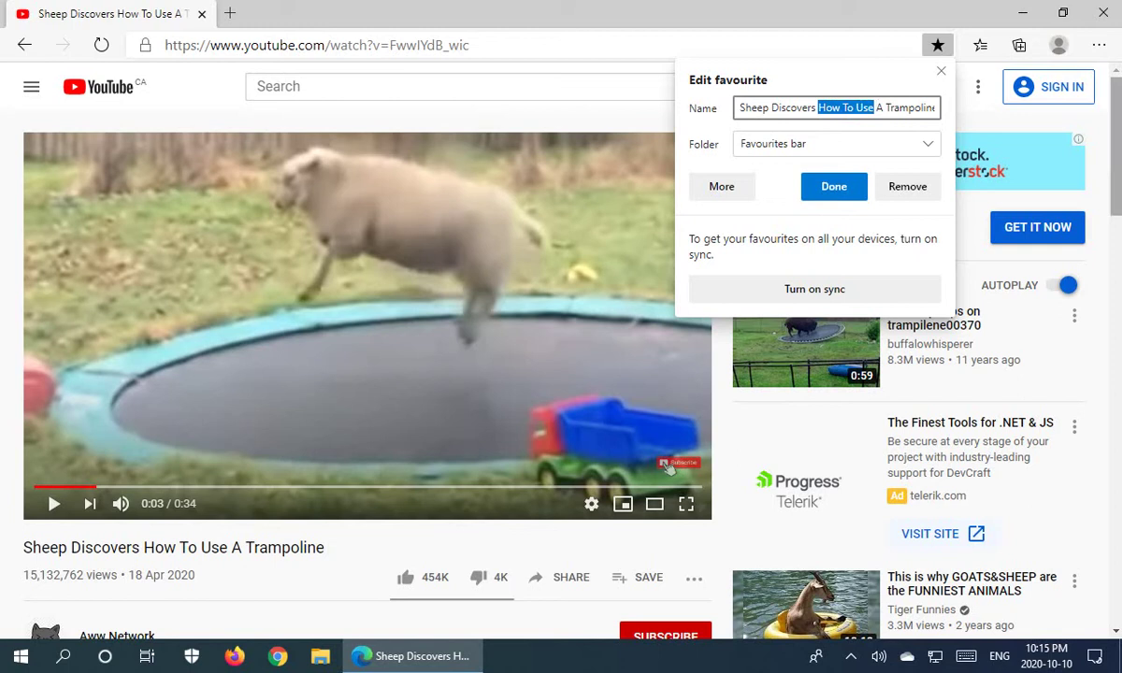
key(BackSpace)
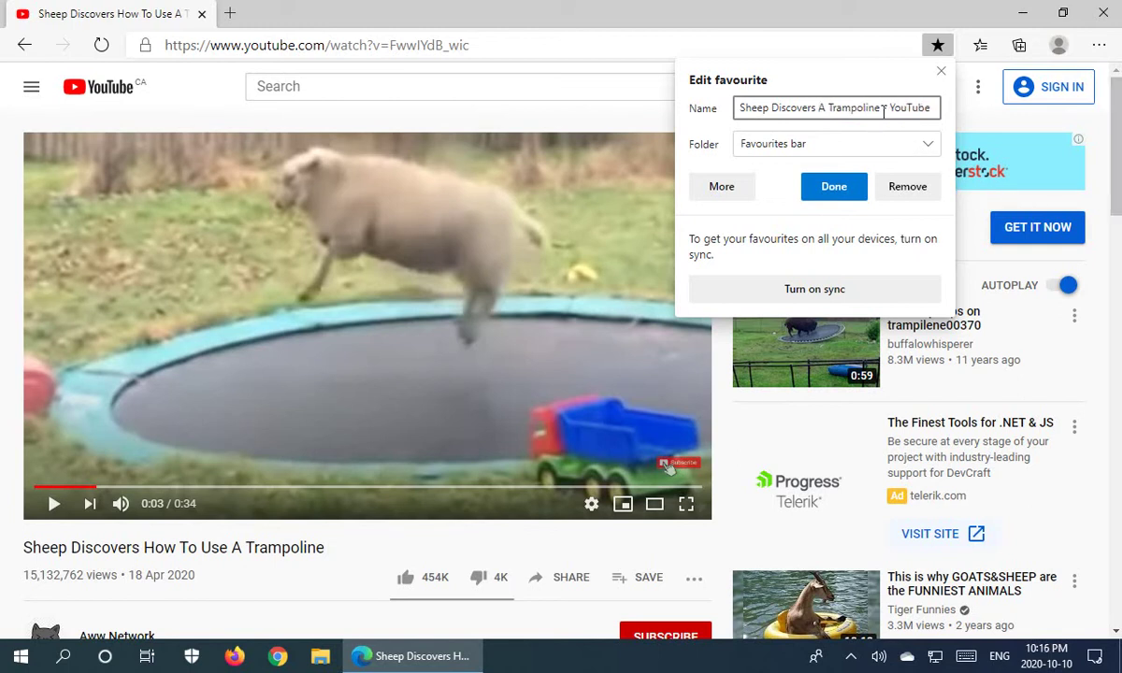
drag(881, 108, 1029, 121)
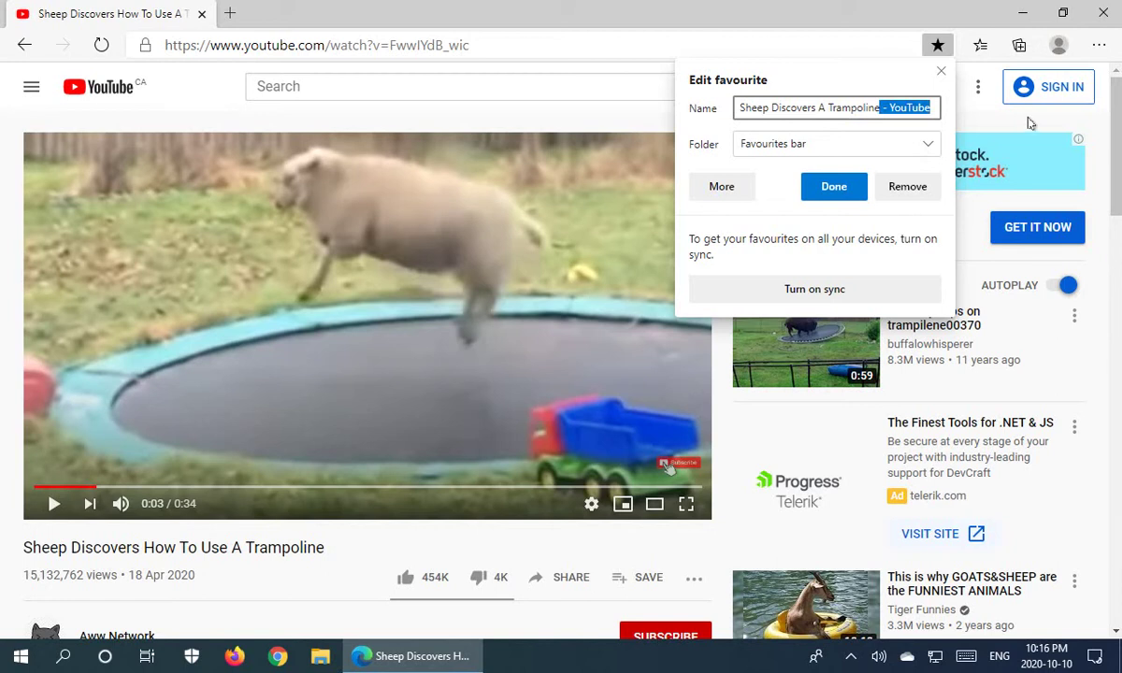
key(BackSpace)
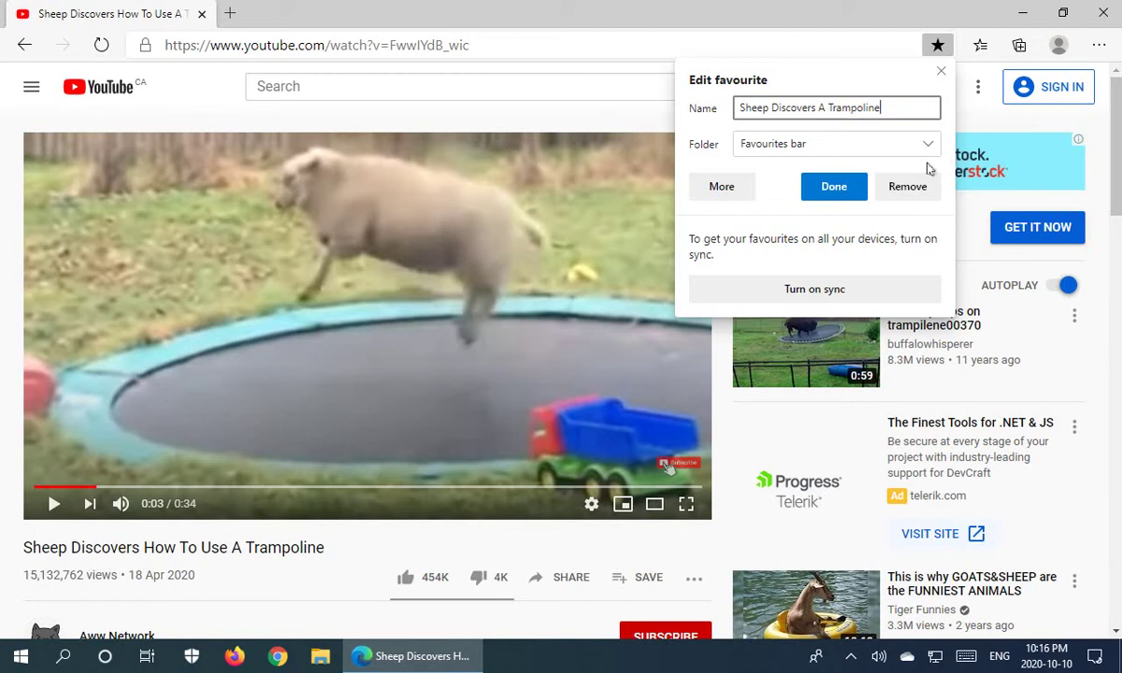
click(835, 187)
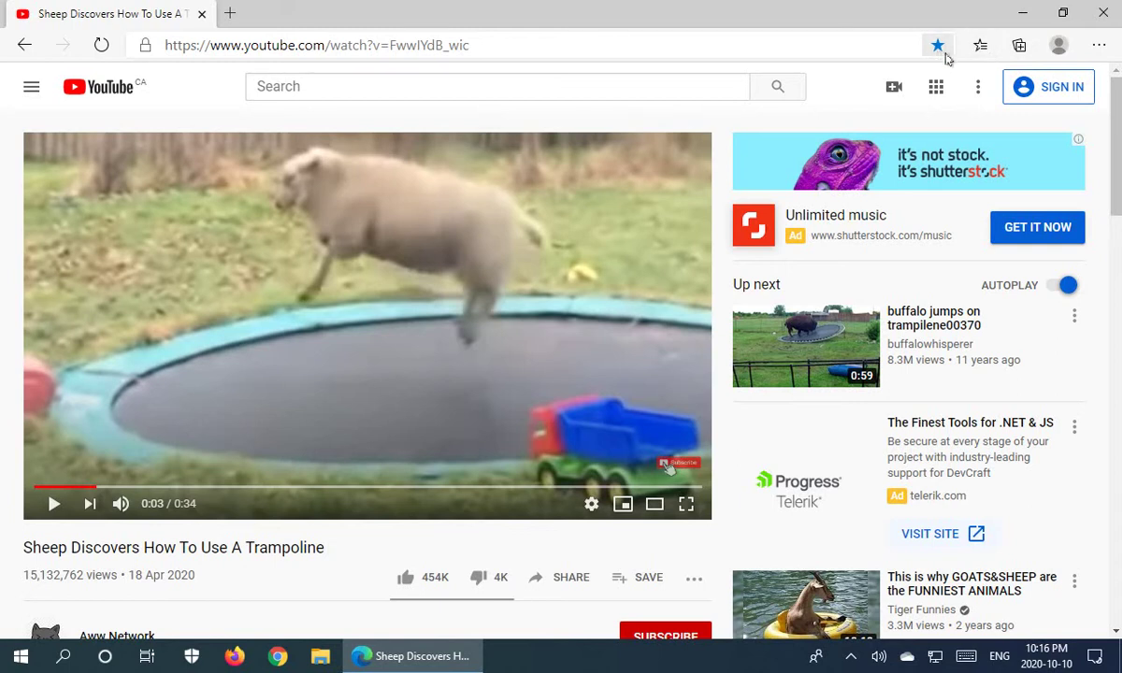
click(982, 48)
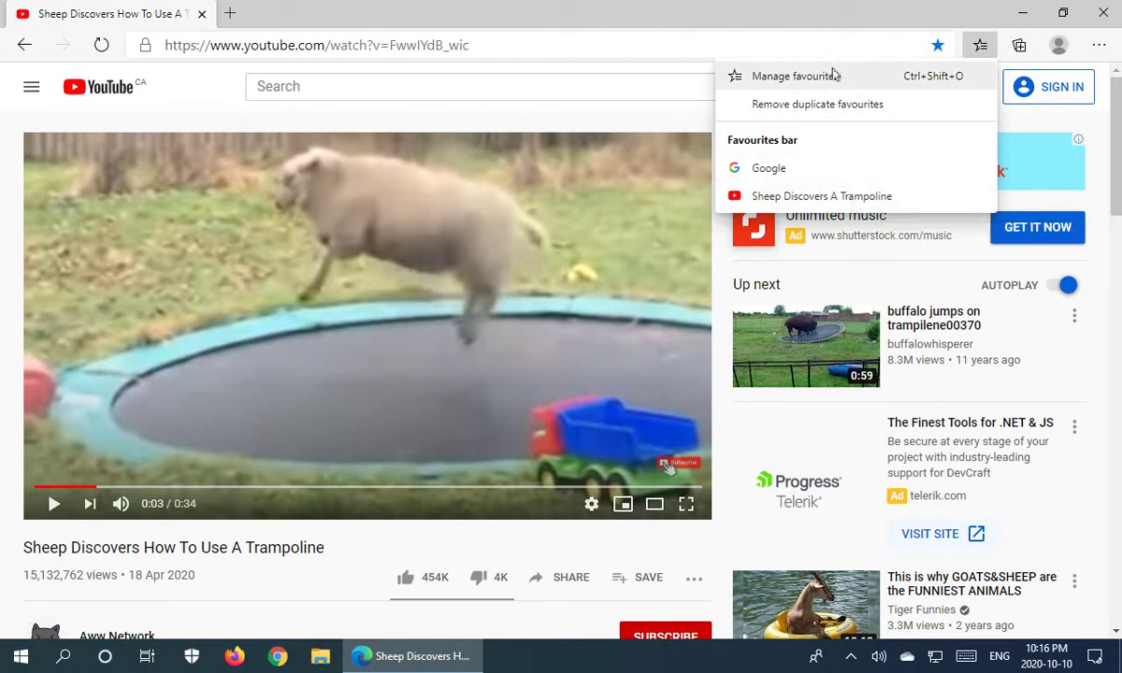
click(788, 11)
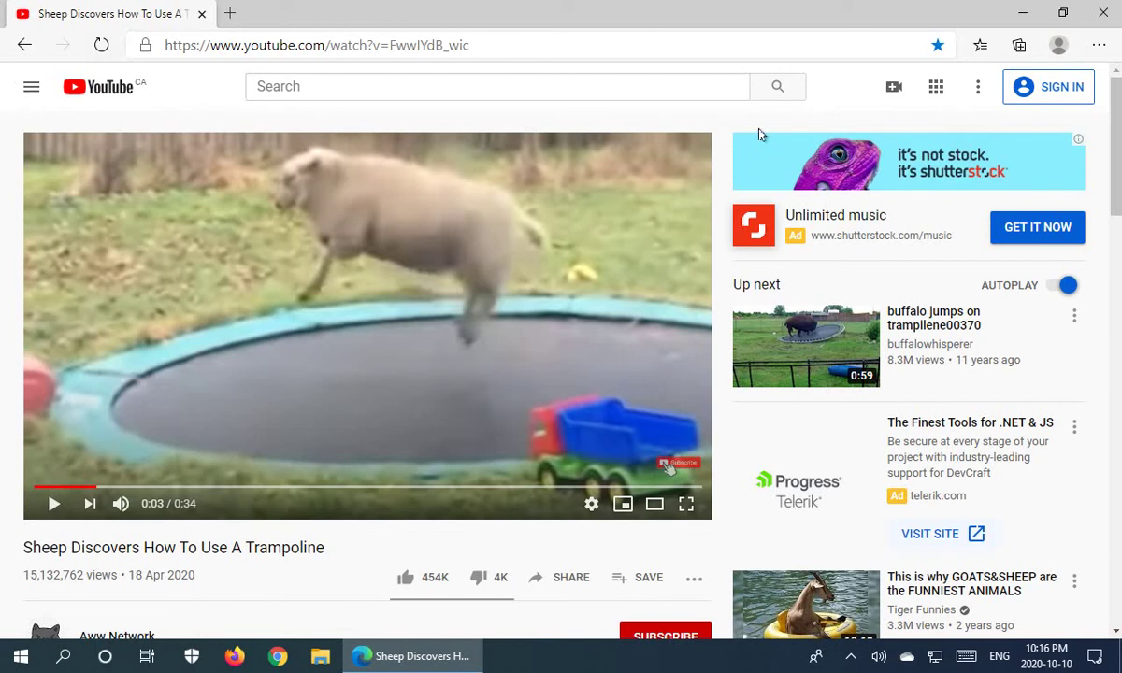
- Set the browser's appearance settings to always show the favourites bar
click(1100, 45)
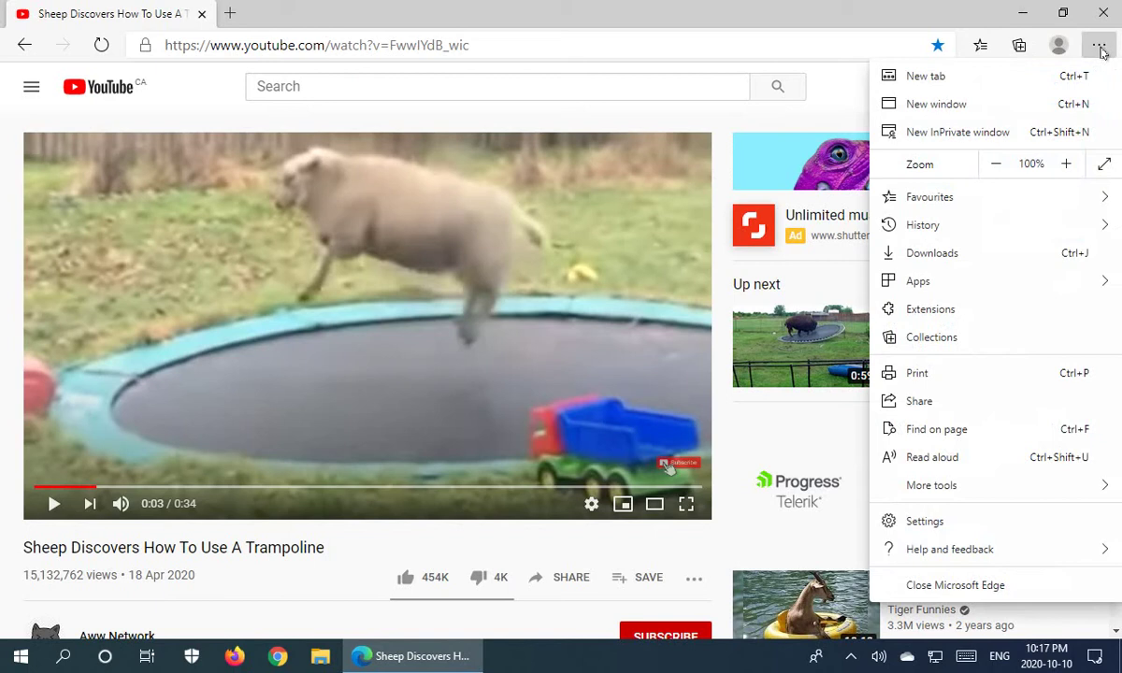
click(956, 519)
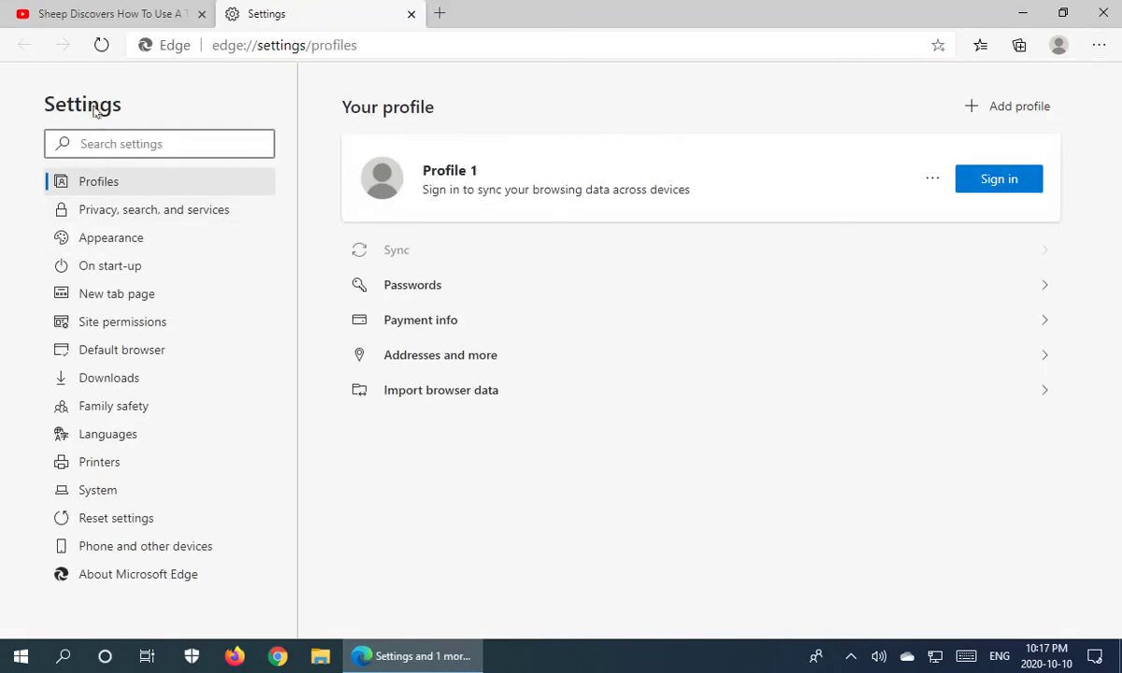
click(100, 246)
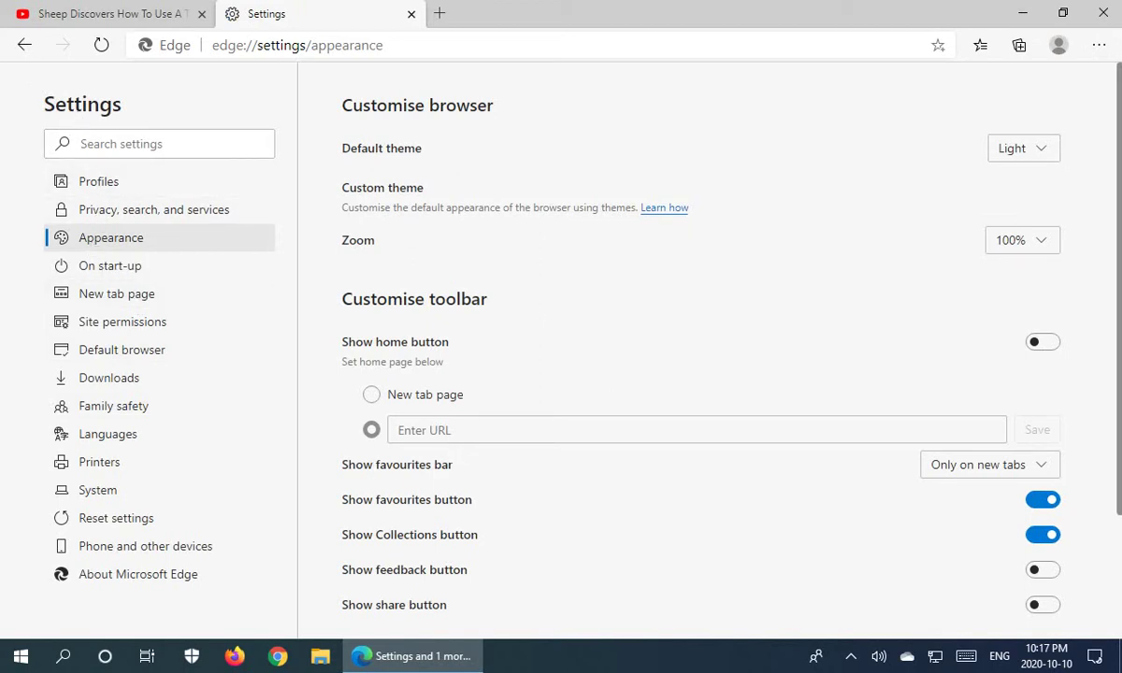
click(1044, 472)
click(971, 498)
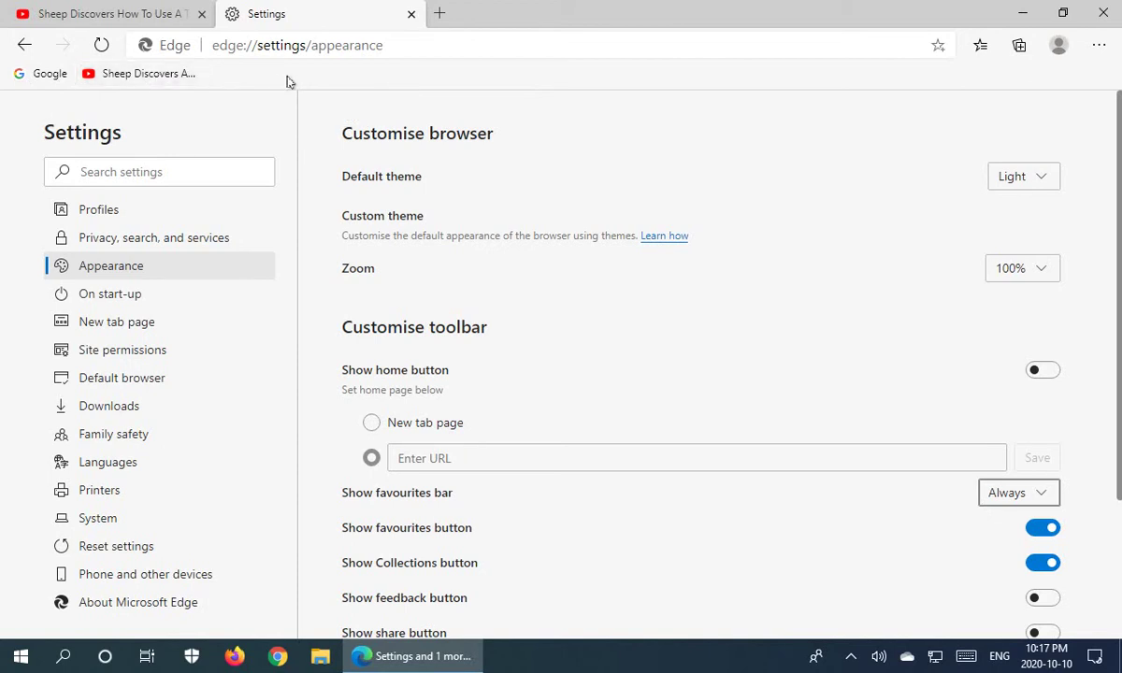
- Review the name, URL and folder of the sheep video favourite in its edit dialog
right_click(148, 73)
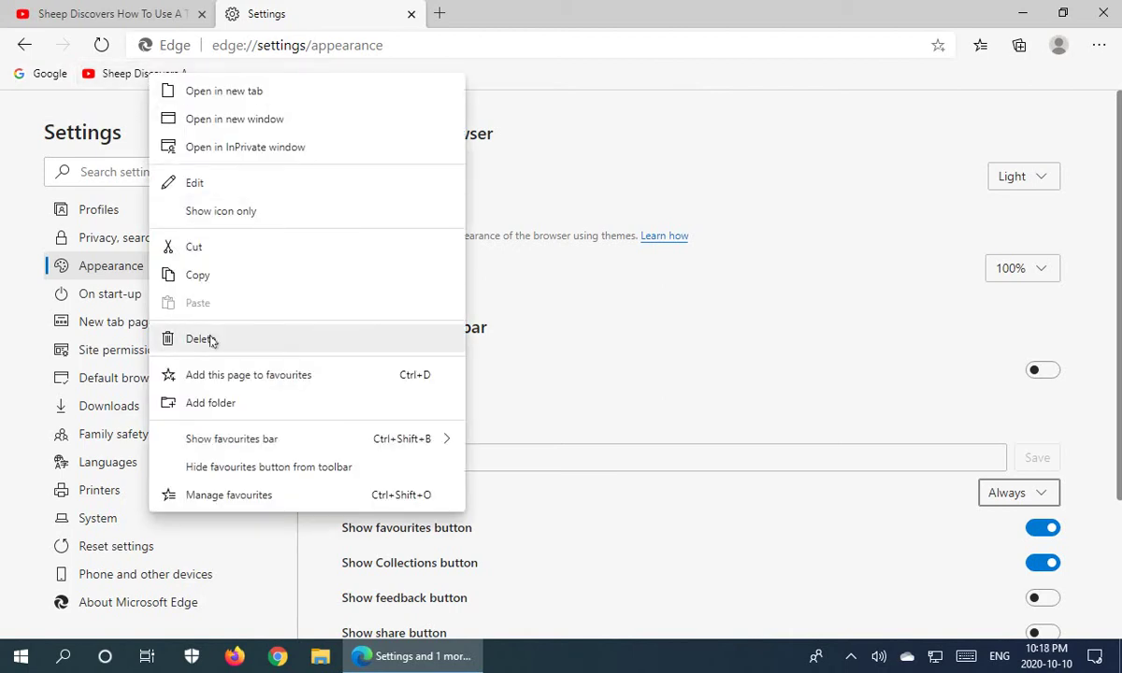
click(233, 185)
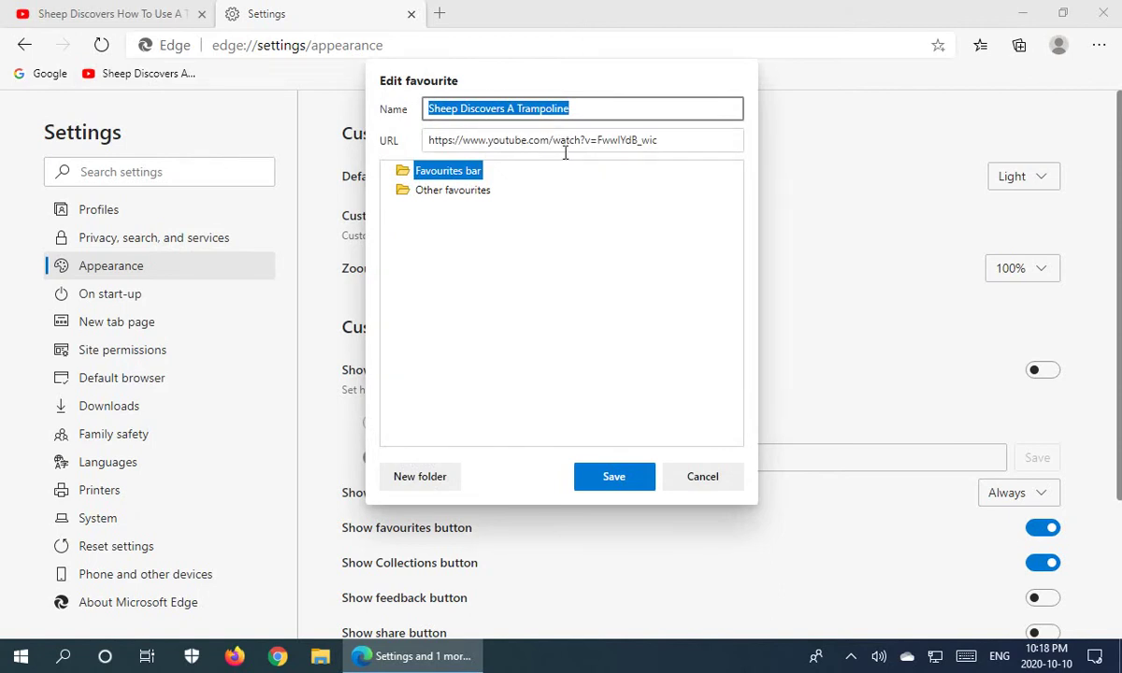
click(618, 485)
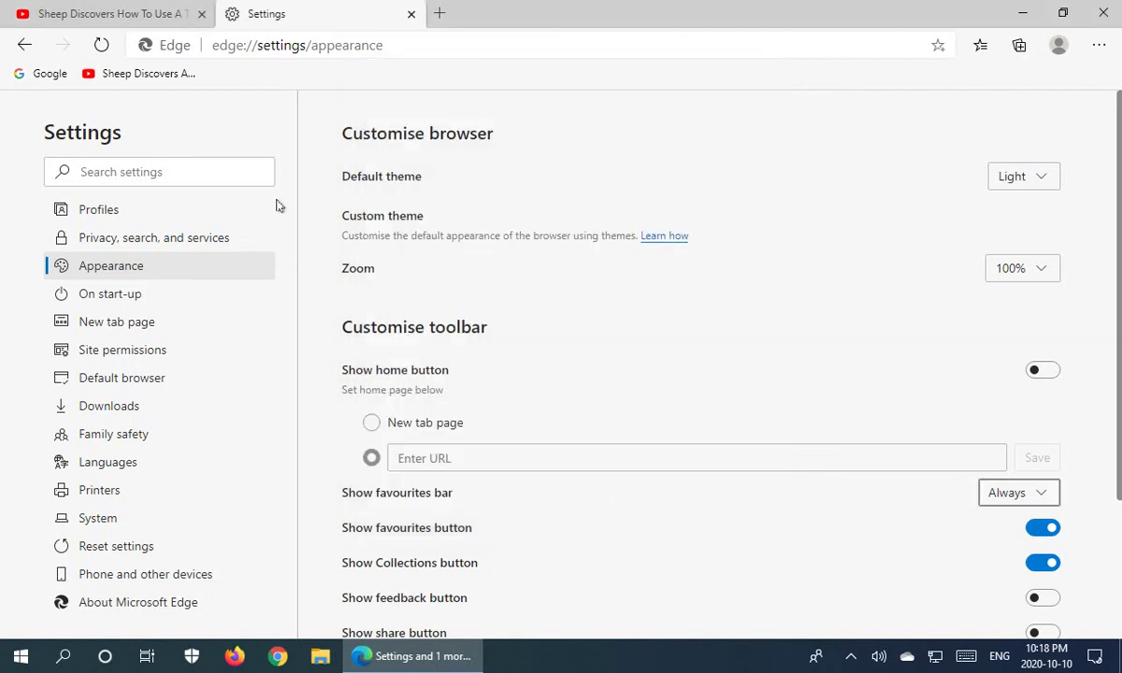
- Move the sheep trampoline favourite into a new folder named "Sheep Videos" under the Favourites bar and save it
right_click(149, 75)
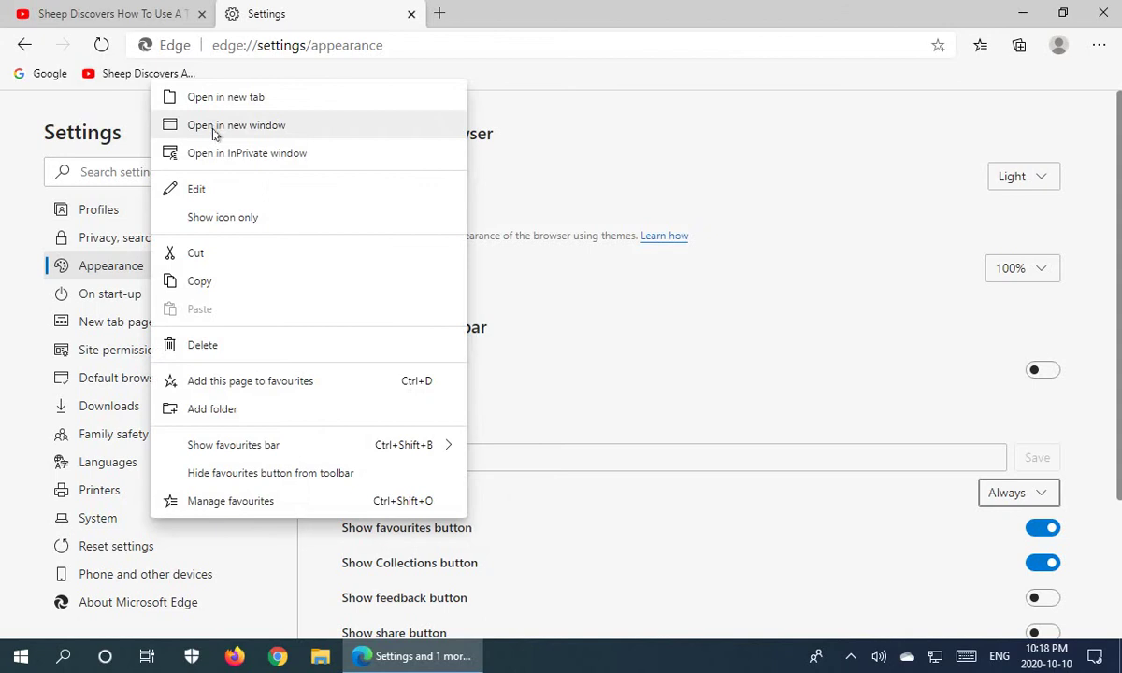
click(204, 190)
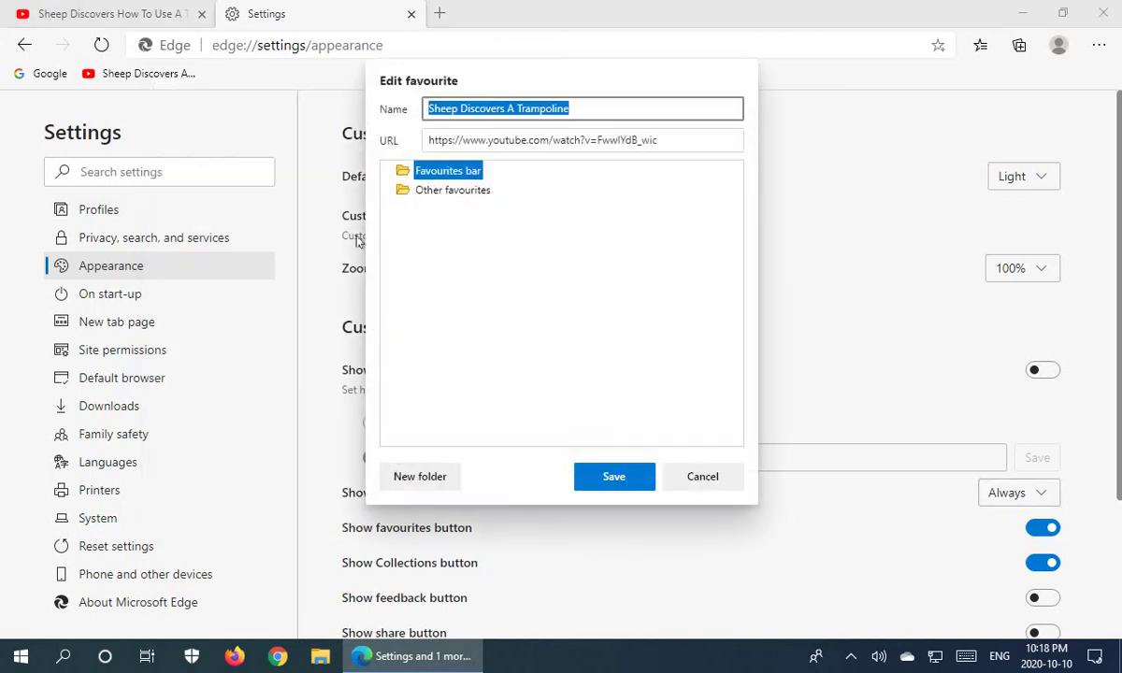
click(420, 478)
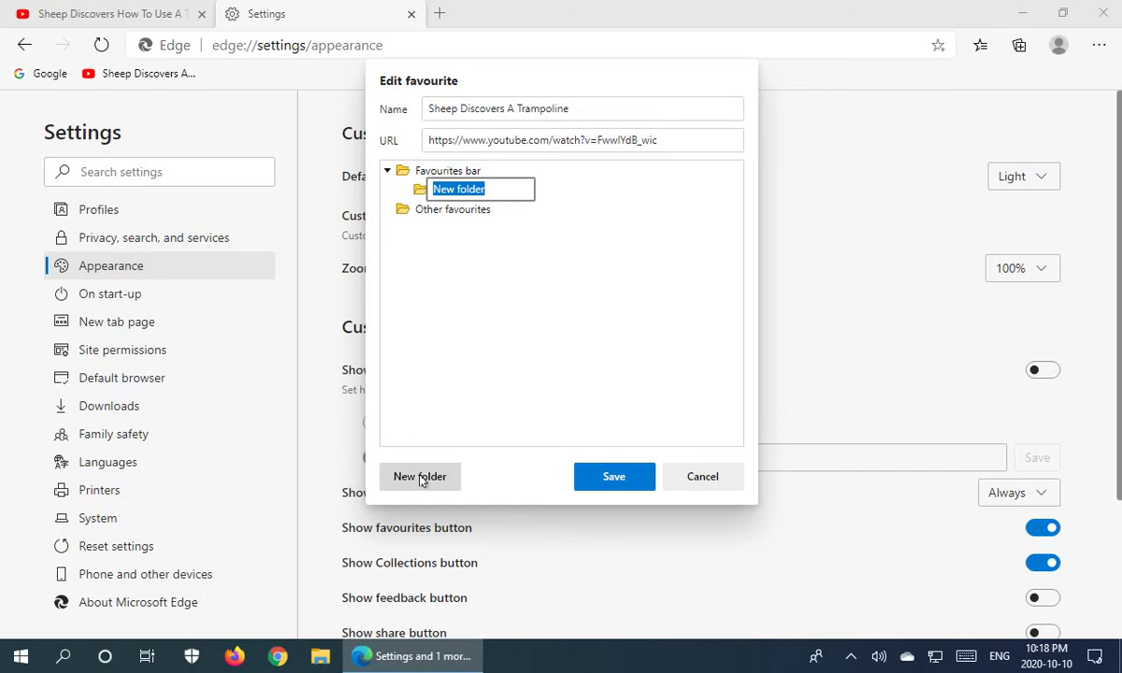
text(Sheep Videos)
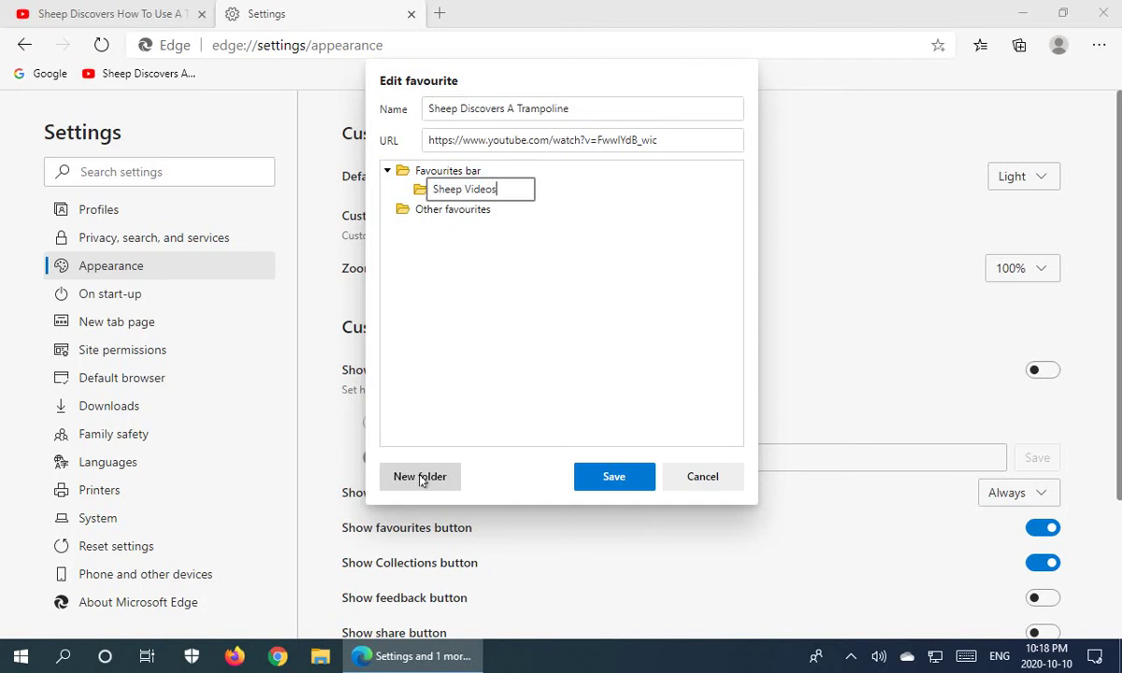
key(Return)
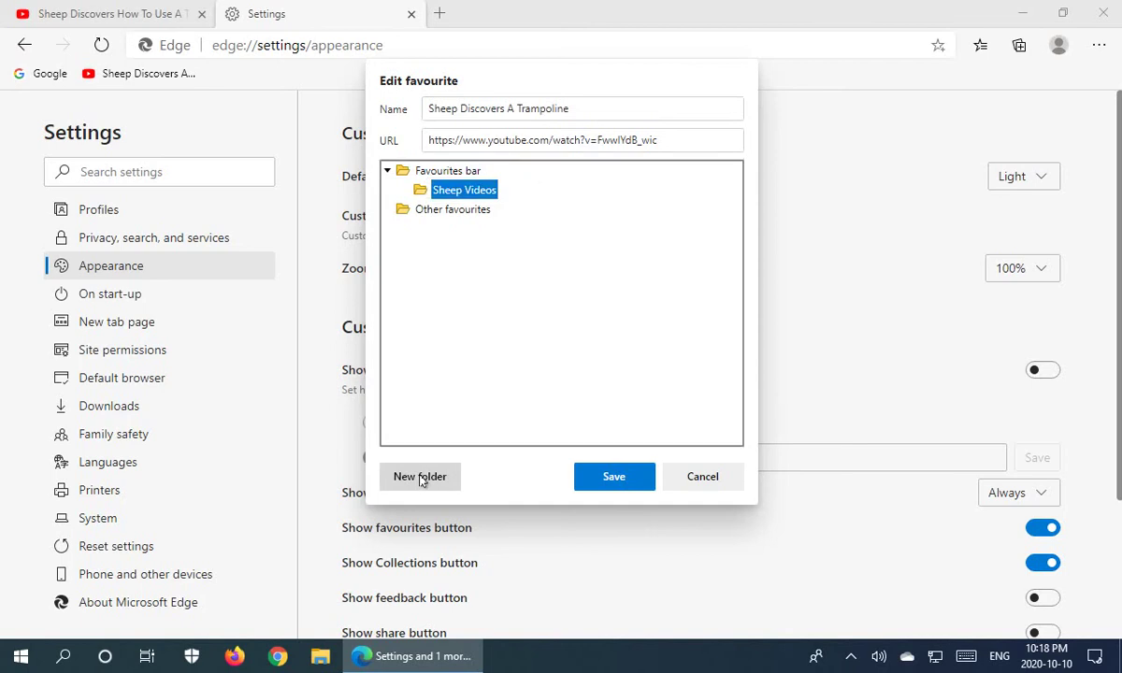
click(613, 478)
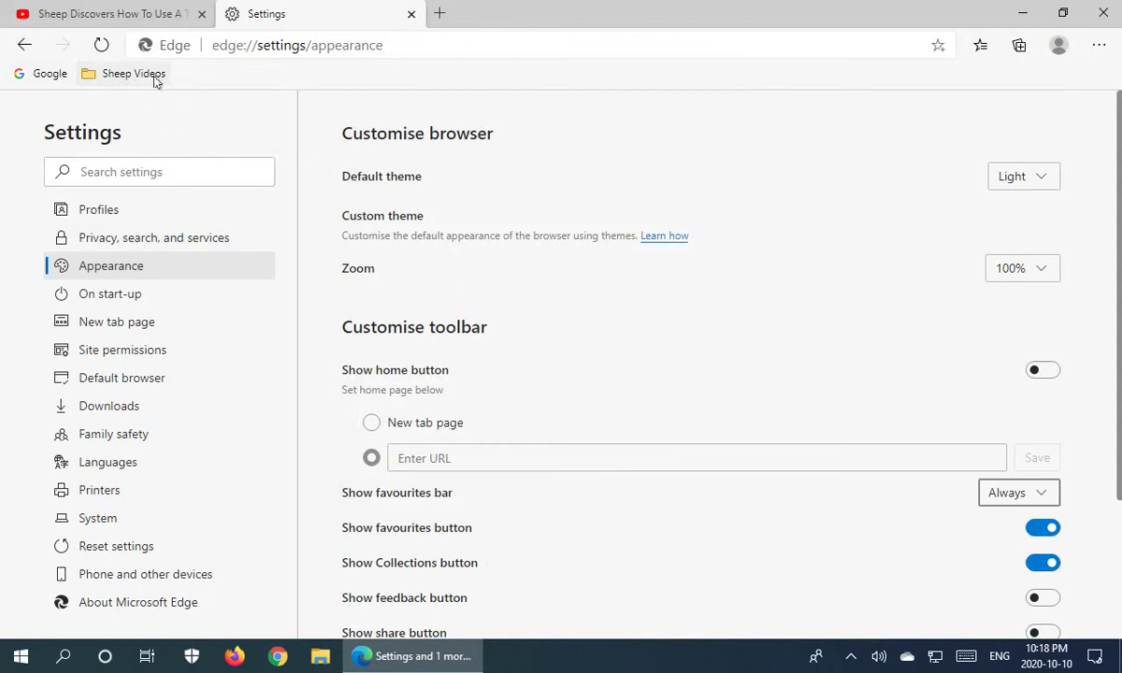
- View the contents of the Sheep Videos folder on the favourites bar and the options available for the folder
click(135, 75)
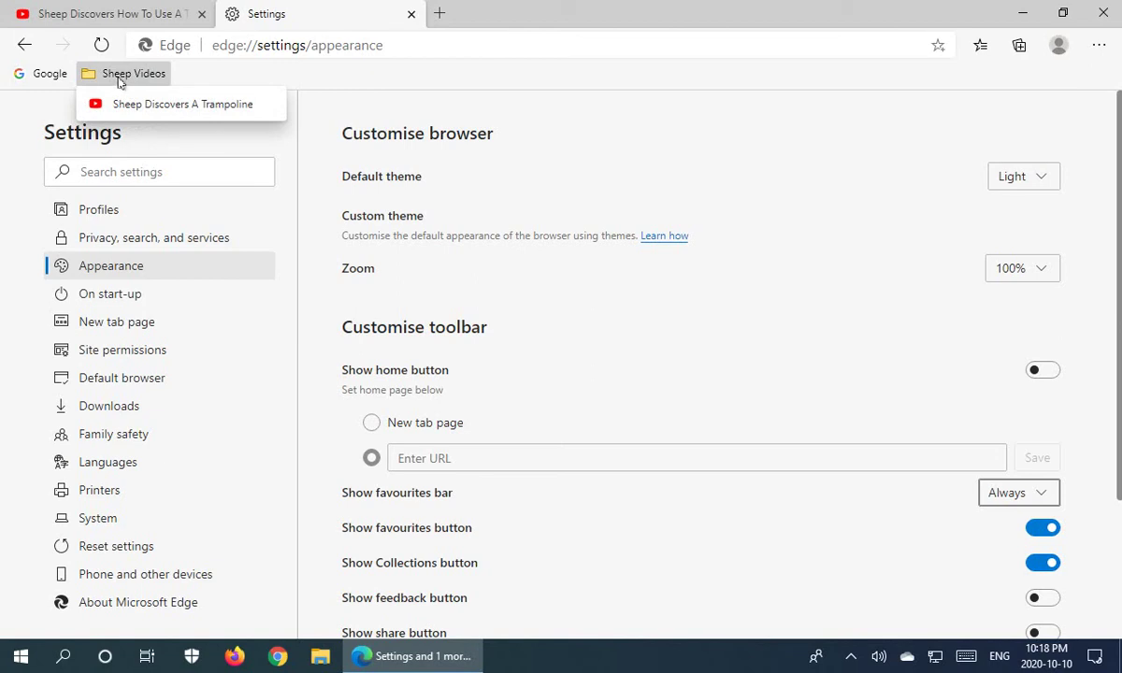
right_click(120, 82)
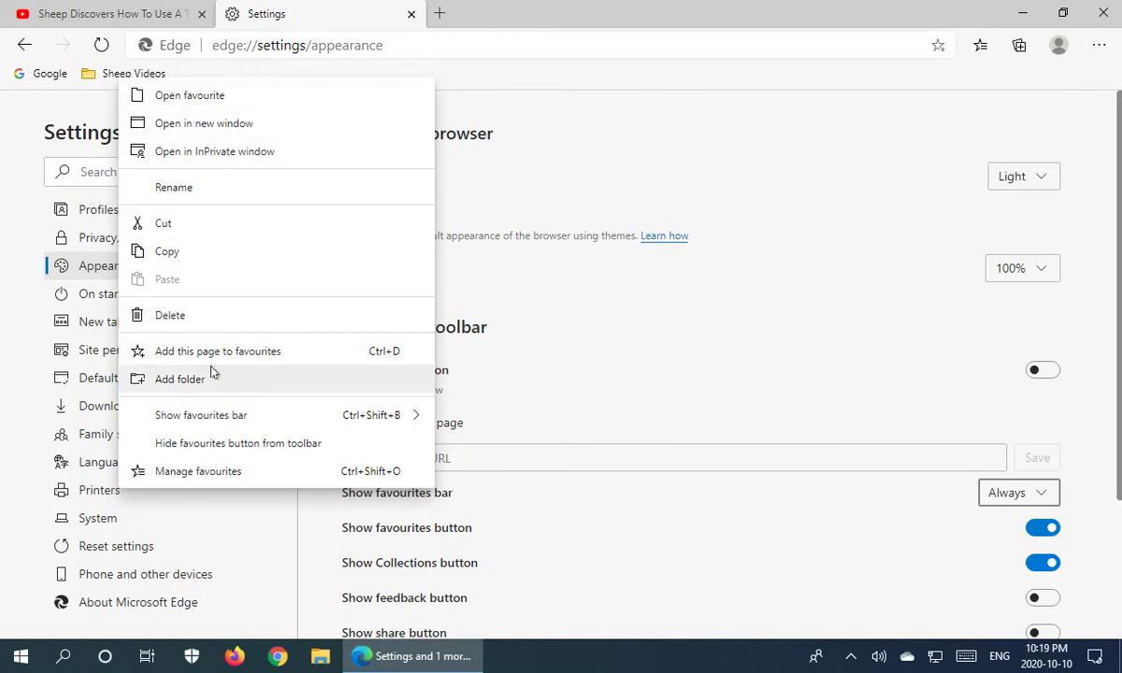
click(379, 68)
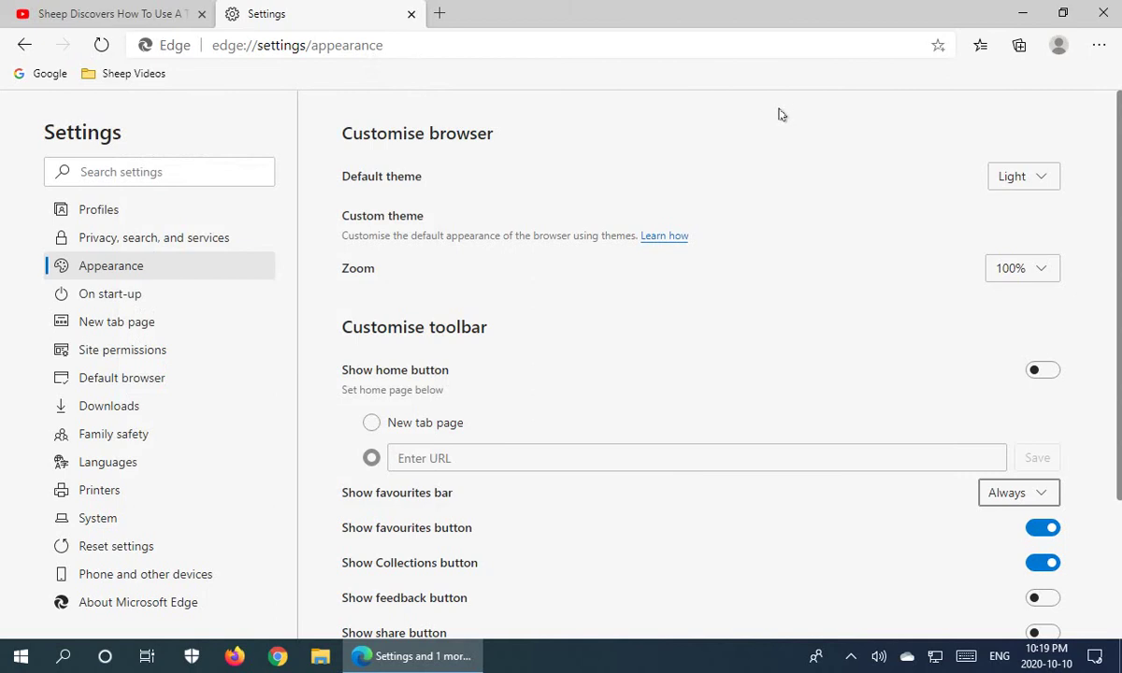
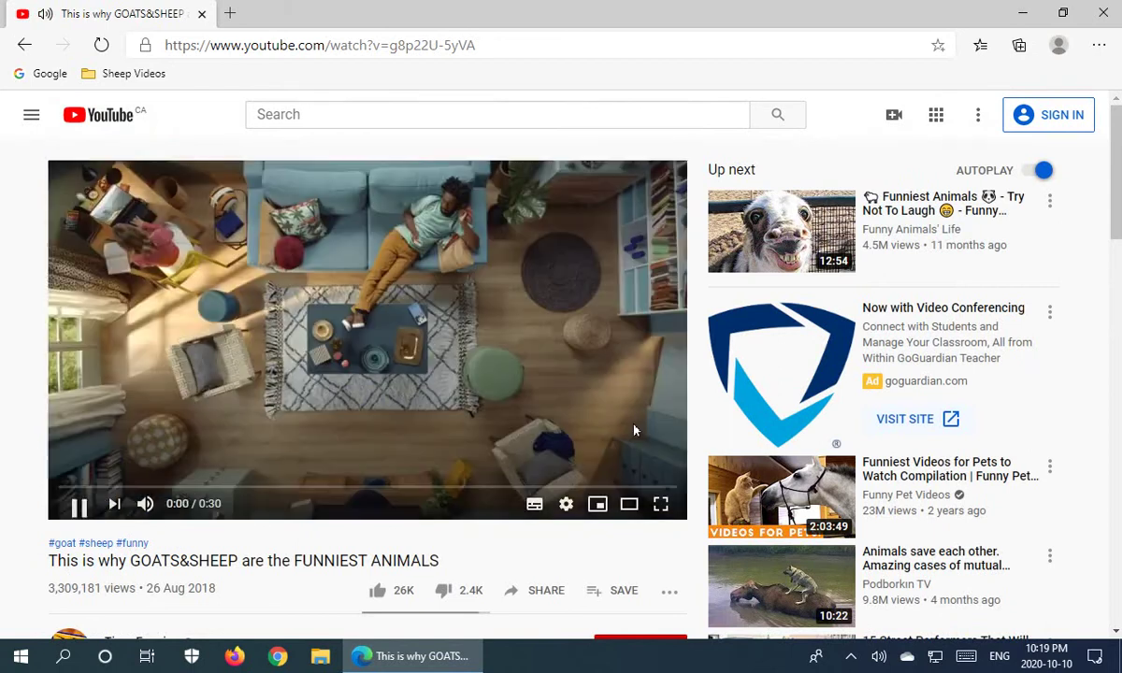
- Skip the ad before the goats and sheep video and add its page to the favourites bar after the Sheep Videos folder
click(80, 504)
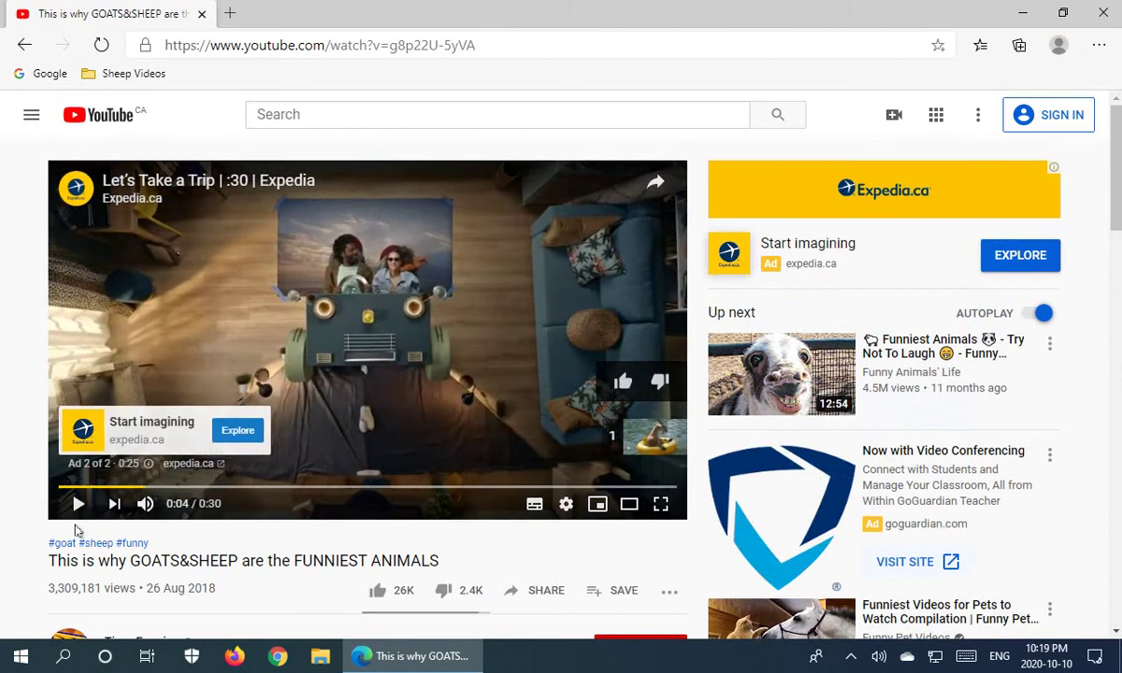
click(78, 504)
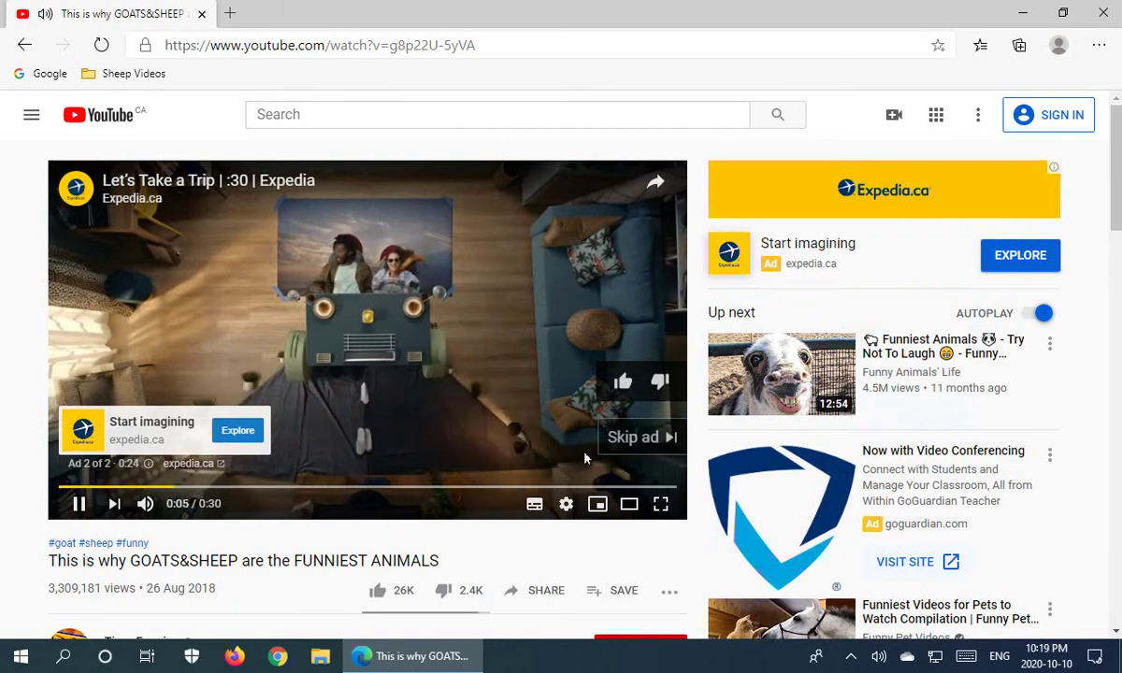
click(643, 439)
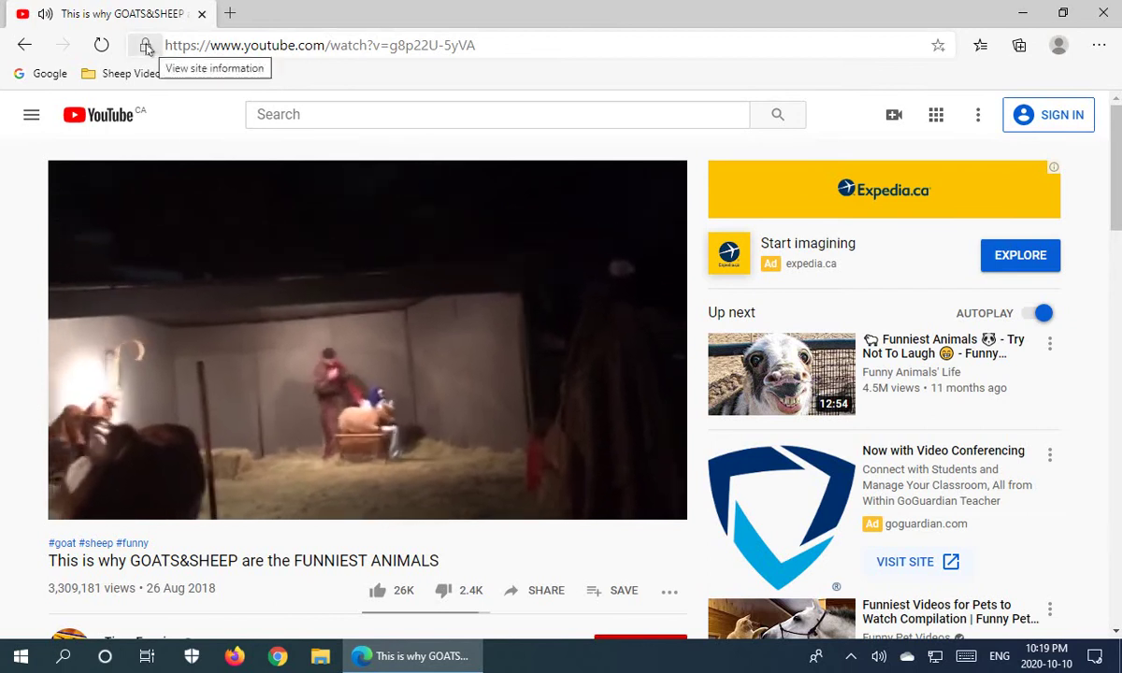
drag(145, 45, 192, 75)
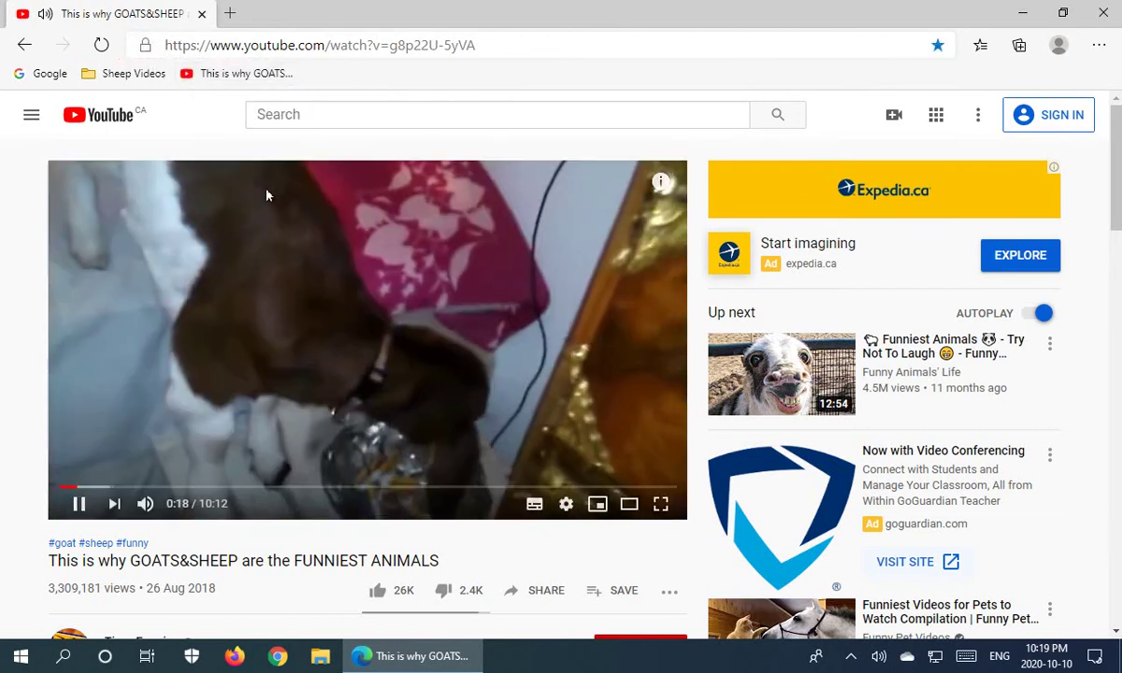
click(80, 505)
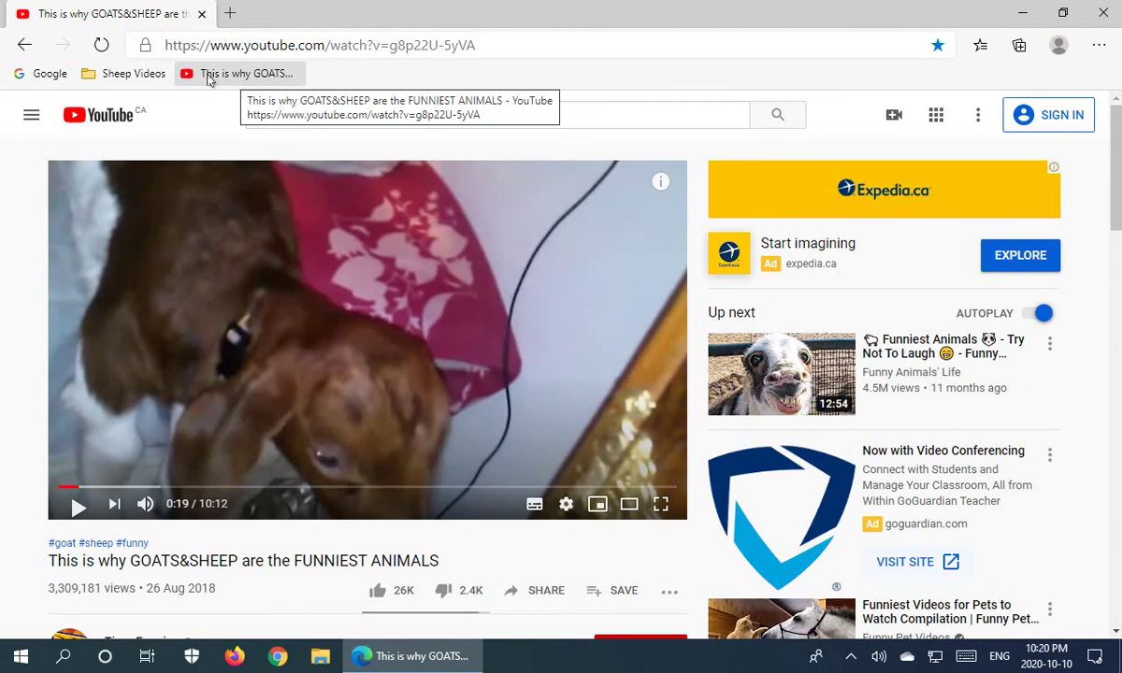
- Try reordering the items on the favourites bar, ending with Google, the Sheep Videos folder and the goats and sheep video
drag(211, 80, 83, 86)
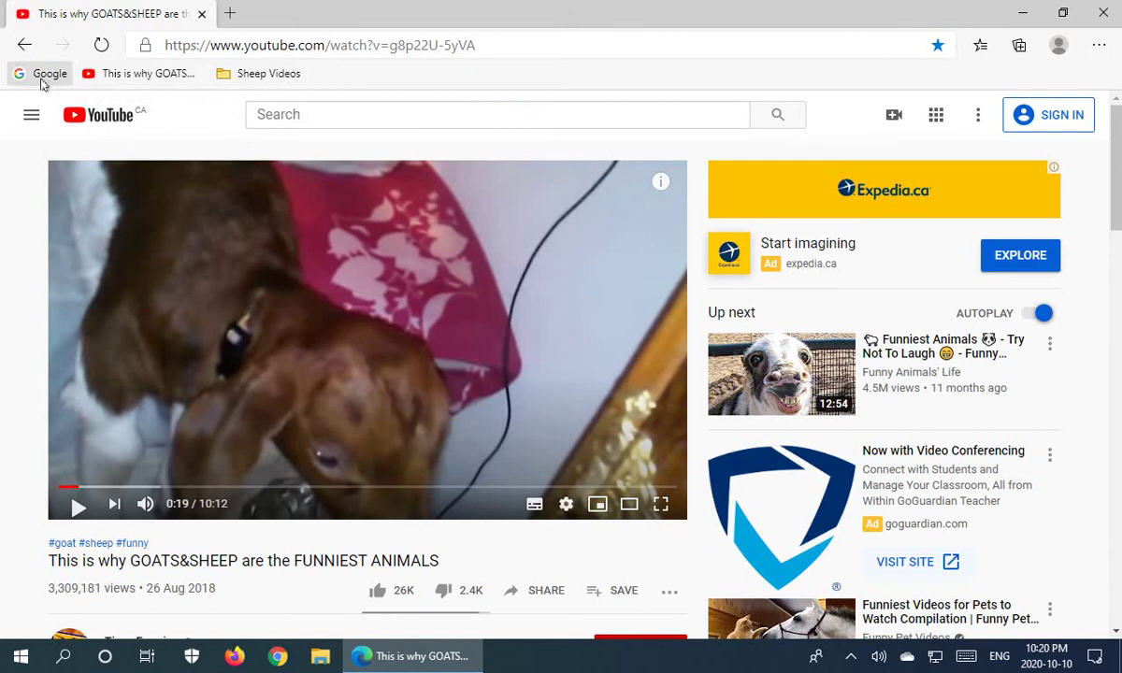
drag(41, 84, 323, 84)
drag(71, 83, 314, 84)
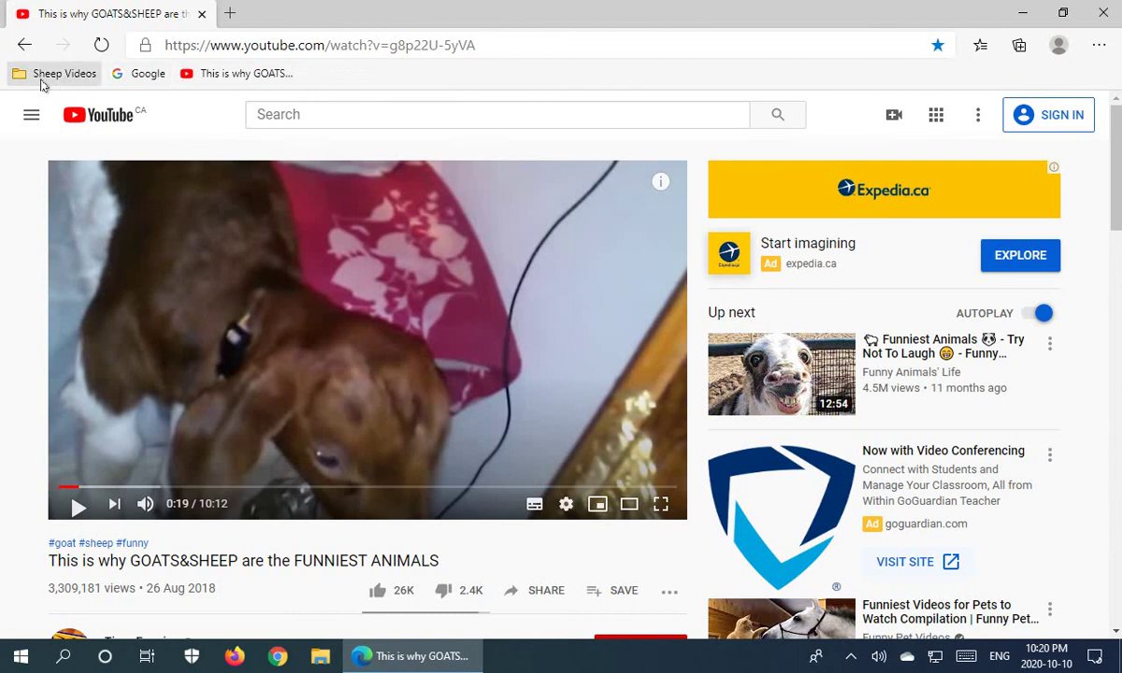
drag(13, 82, 178, 83)
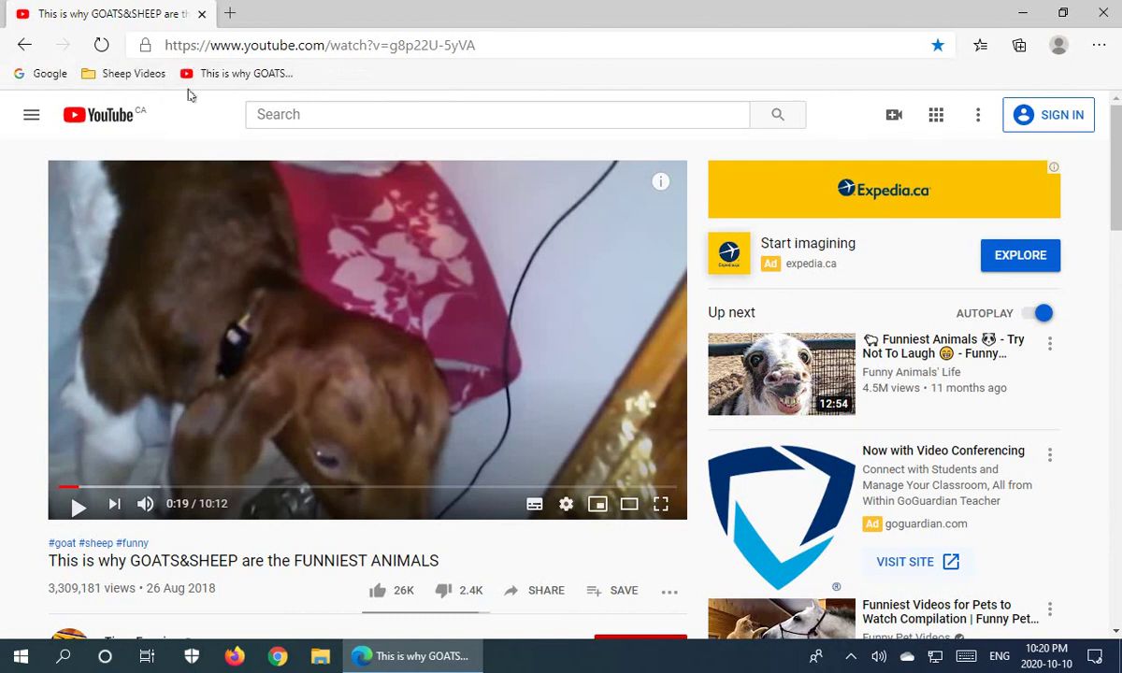
- Shorten the goats and sheep video favourite's name to "GOATS&SHEEP are the FUNNIEST" and save it
right_click(241, 82)
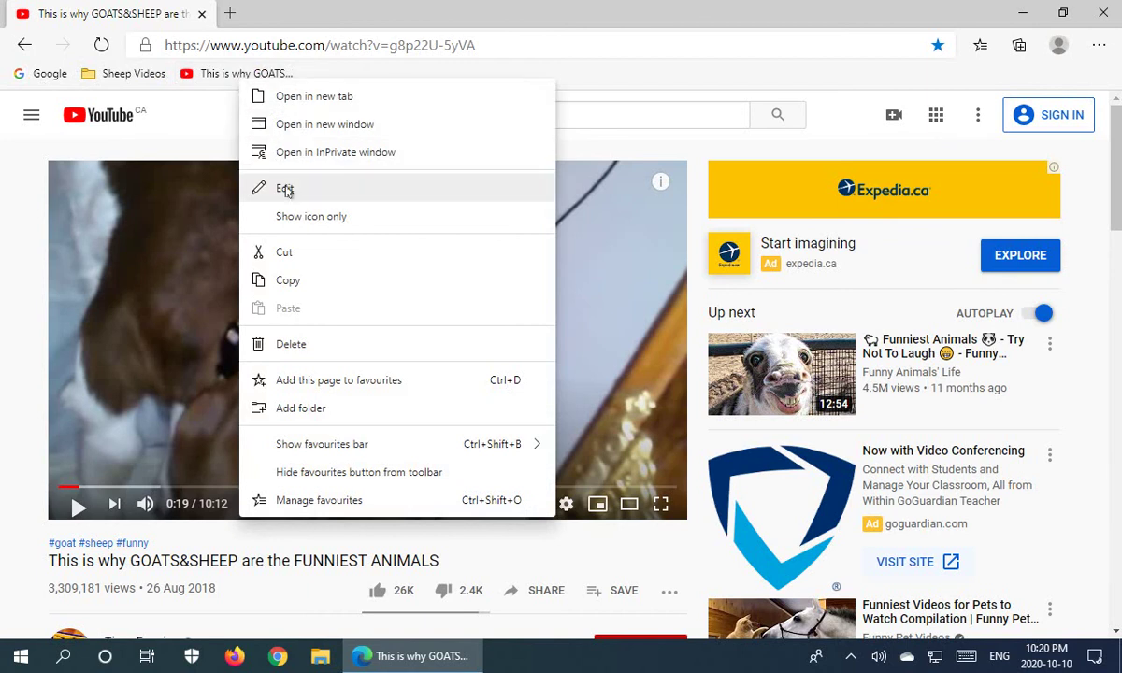
click(285, 189)
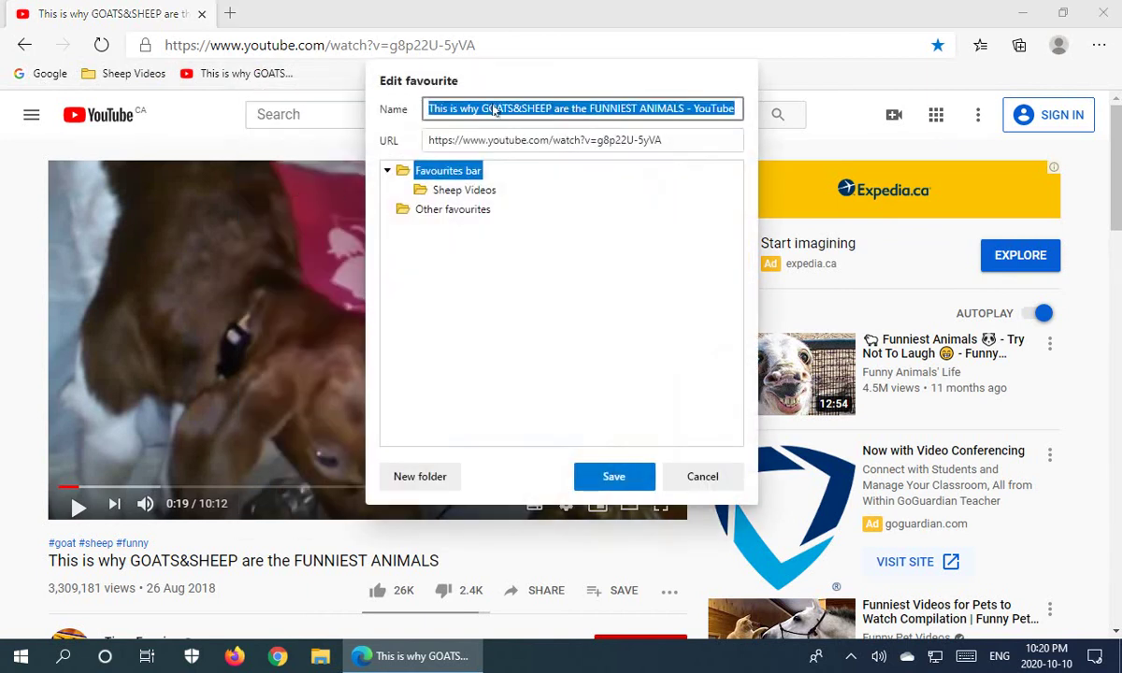
click(496, 109)
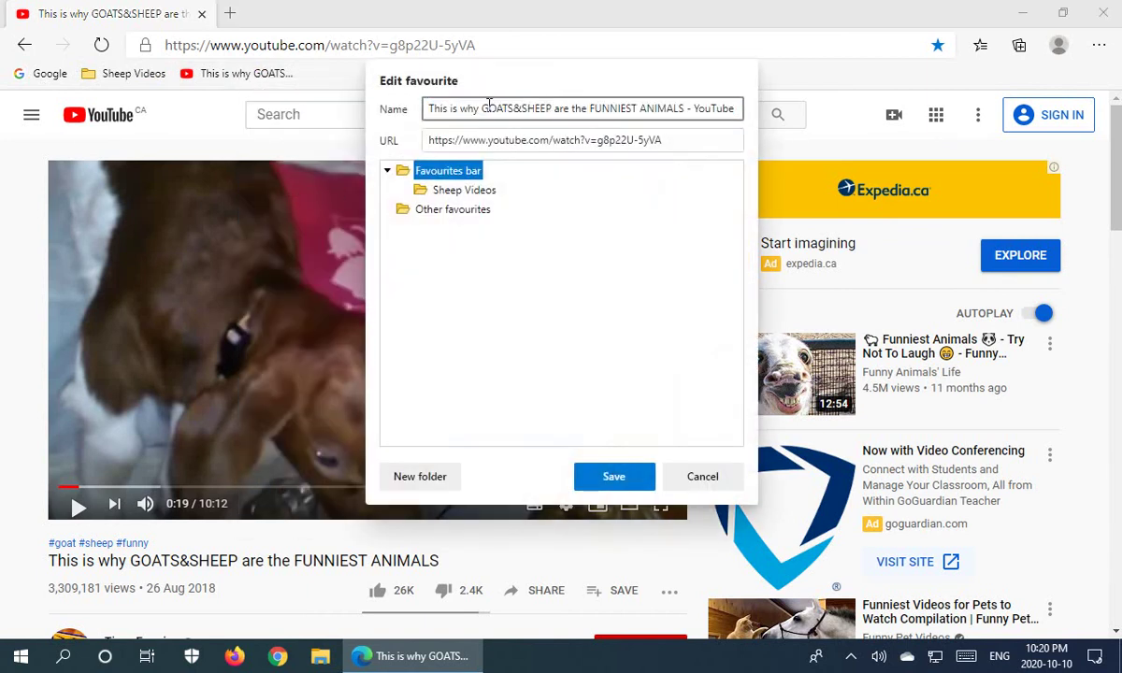
drag(480, 109, 367, 109)
key(BackSpace)
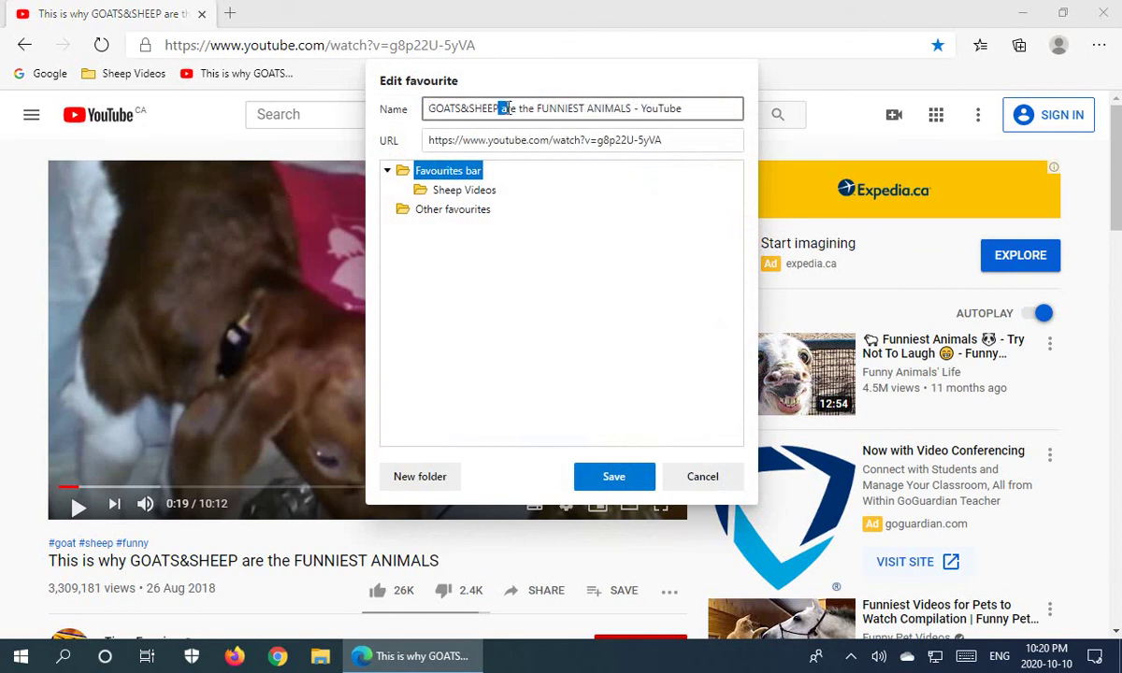
drag(585, 108, 749, 109)
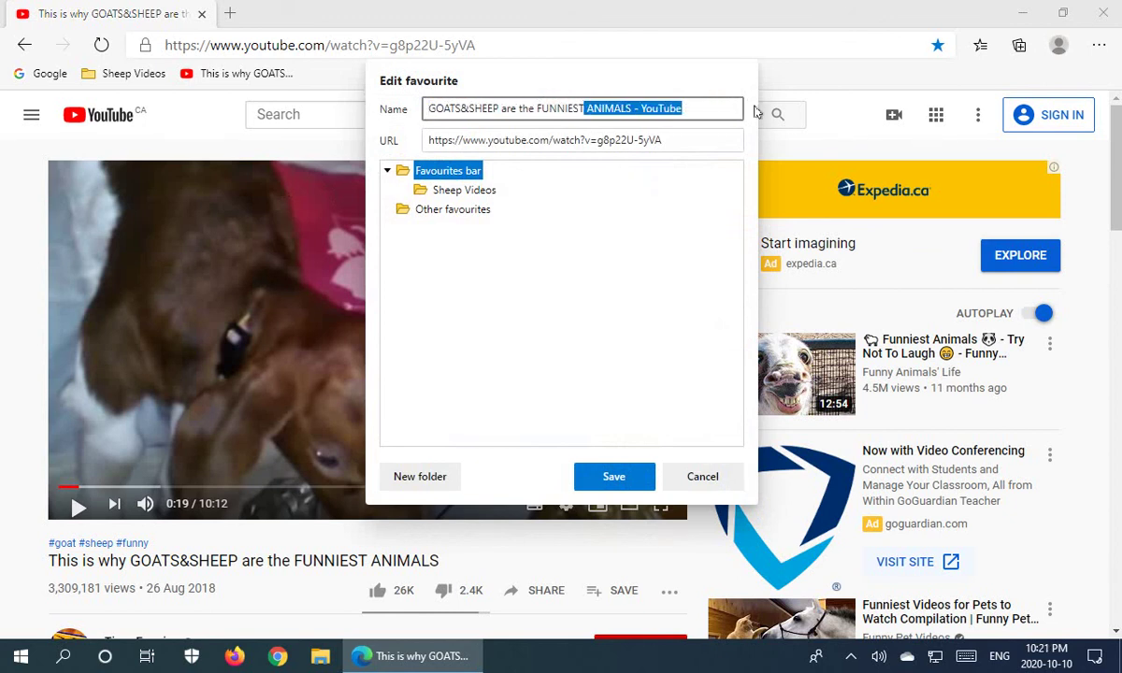
key(BackSpace)
click(614, 477)
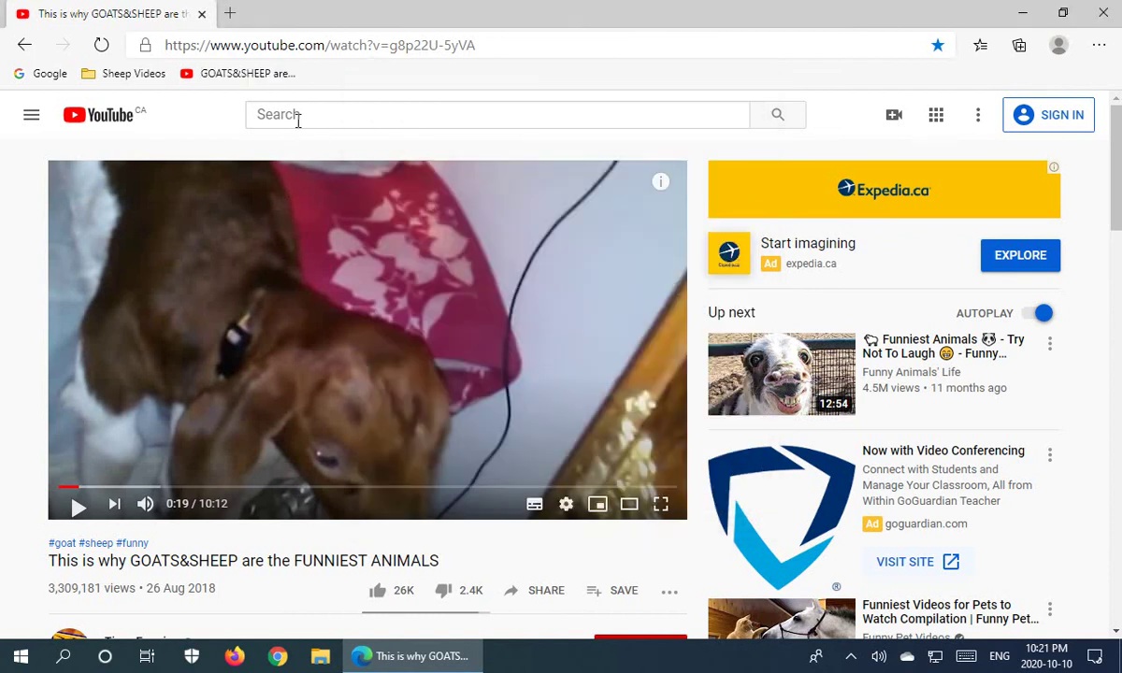
- Turn on the home button in the browser's appearance settings
click(1099, 46)
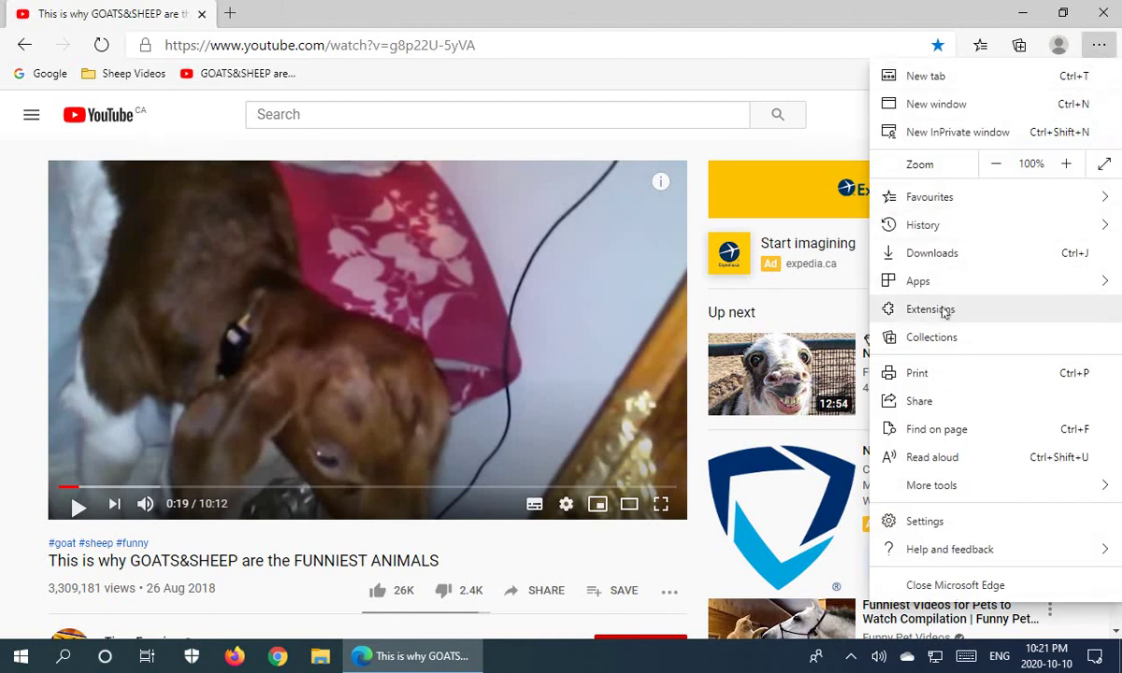
click(924, 522)
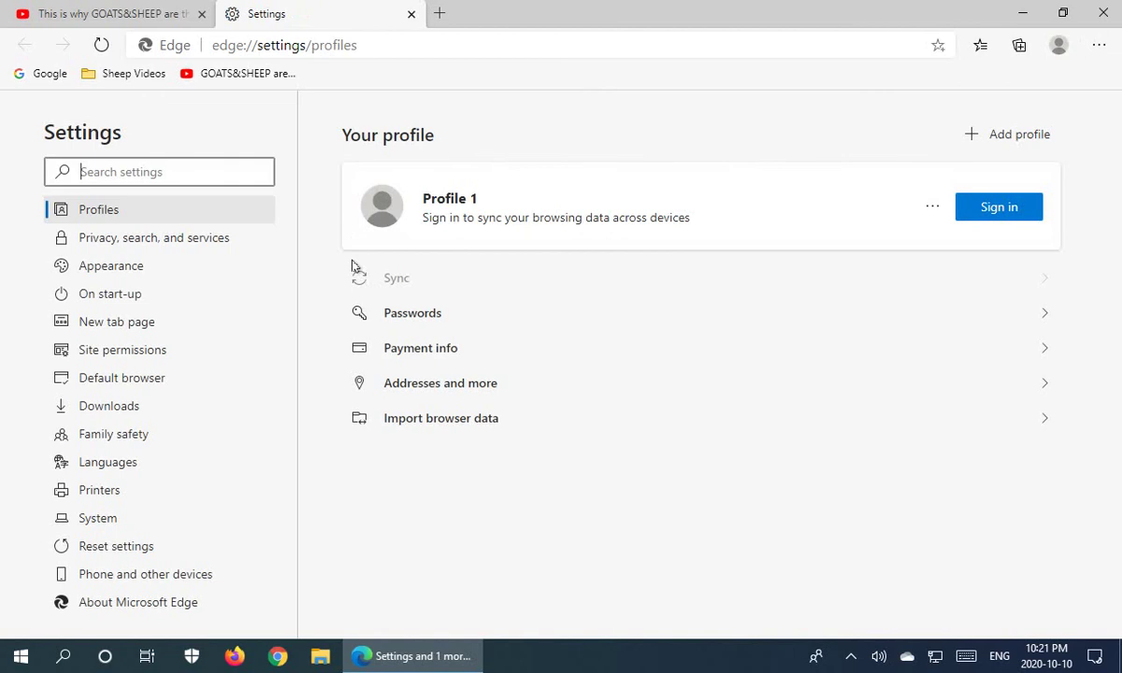
click(115, 273)
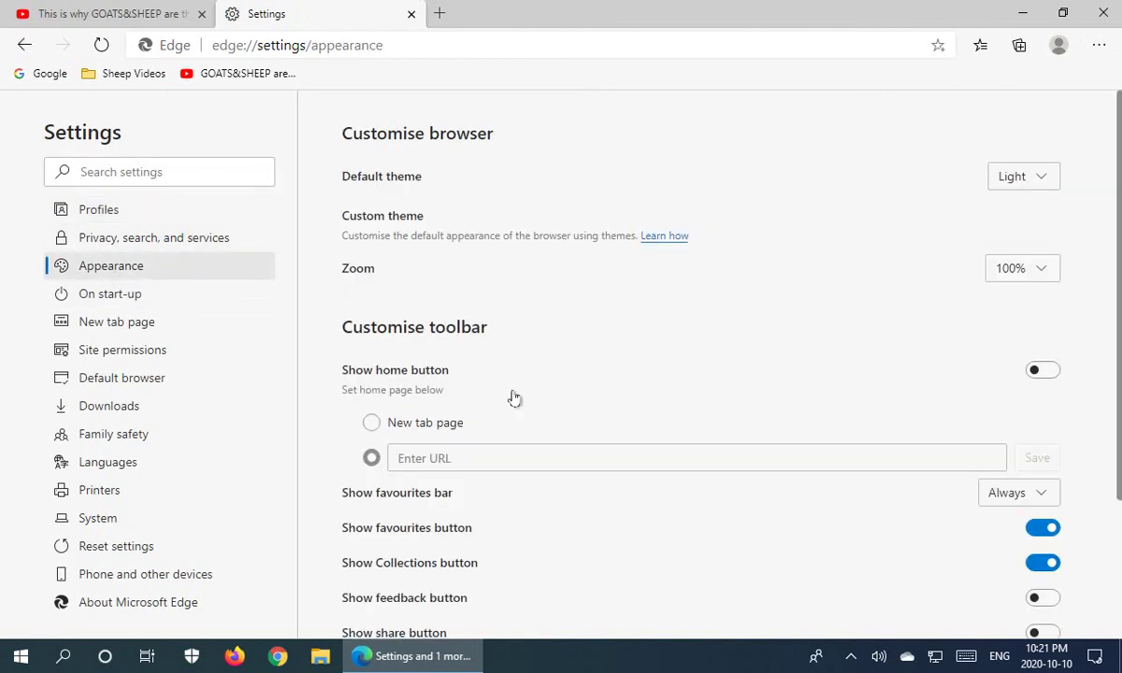
scroll(539, 409, down, 2)
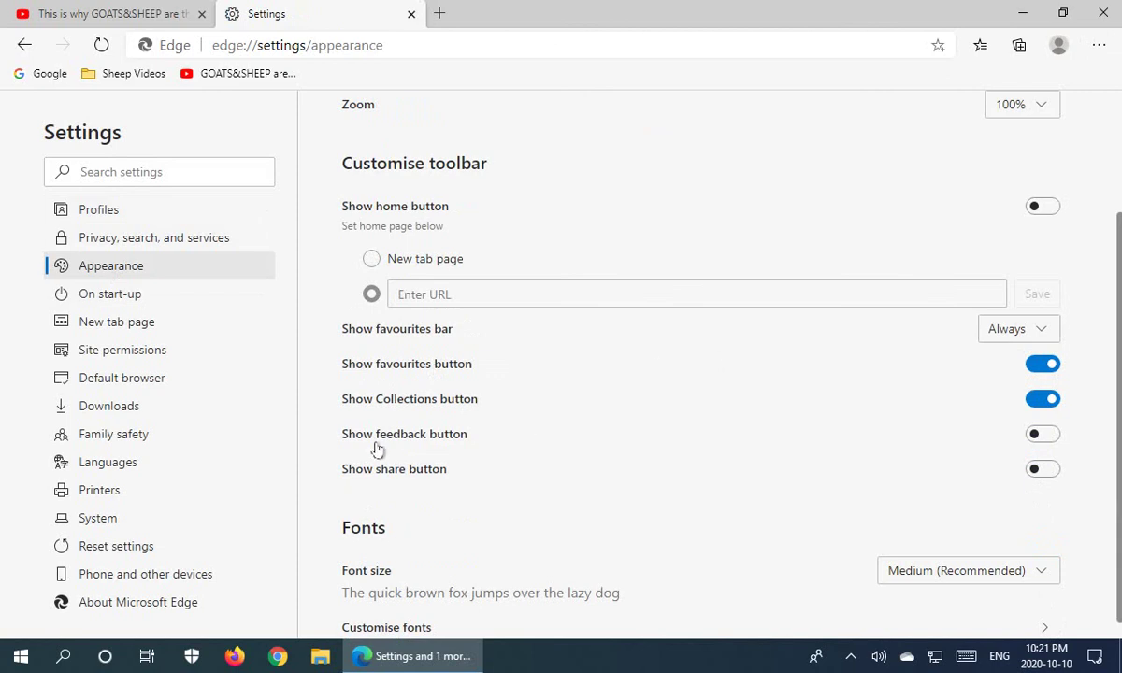
scroll(540, 391, up, 1)
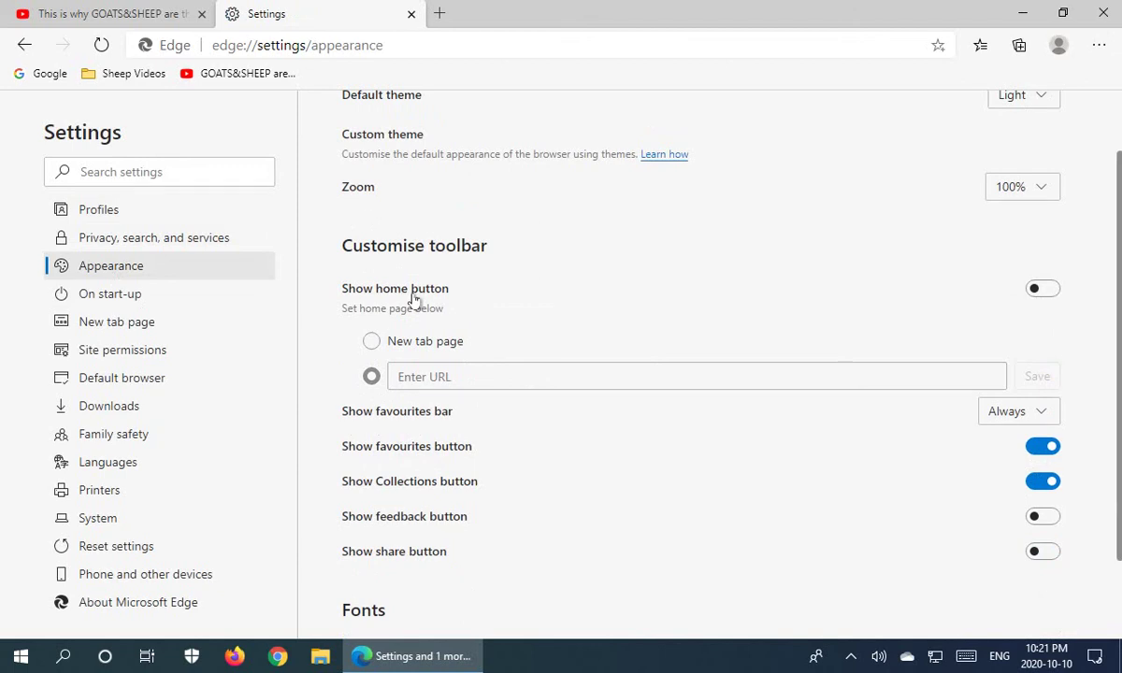
click(1047, 291)
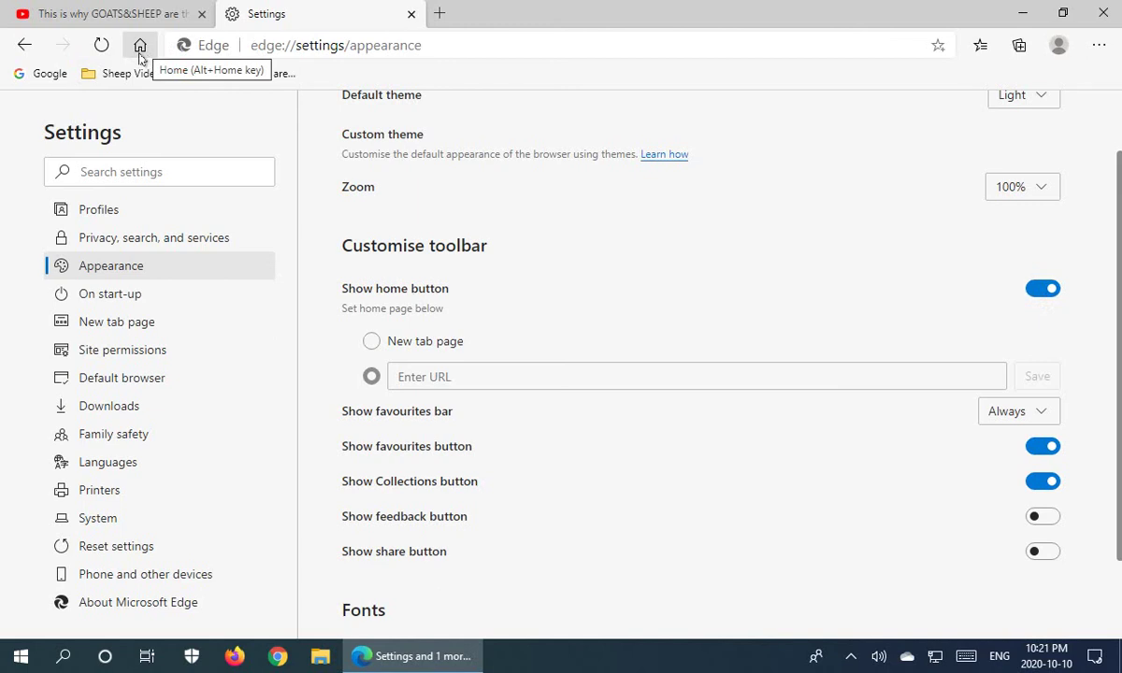
- Open the home page with the home button and put the cursor in its web search box
click(140, 54)
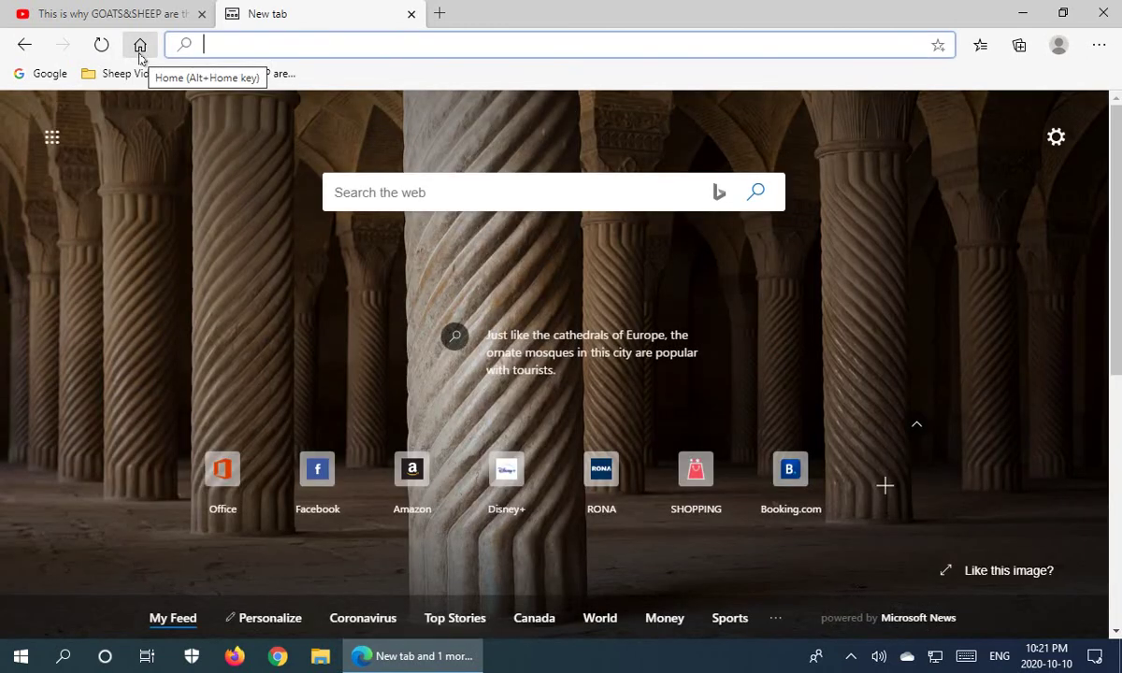
click(413, 198)
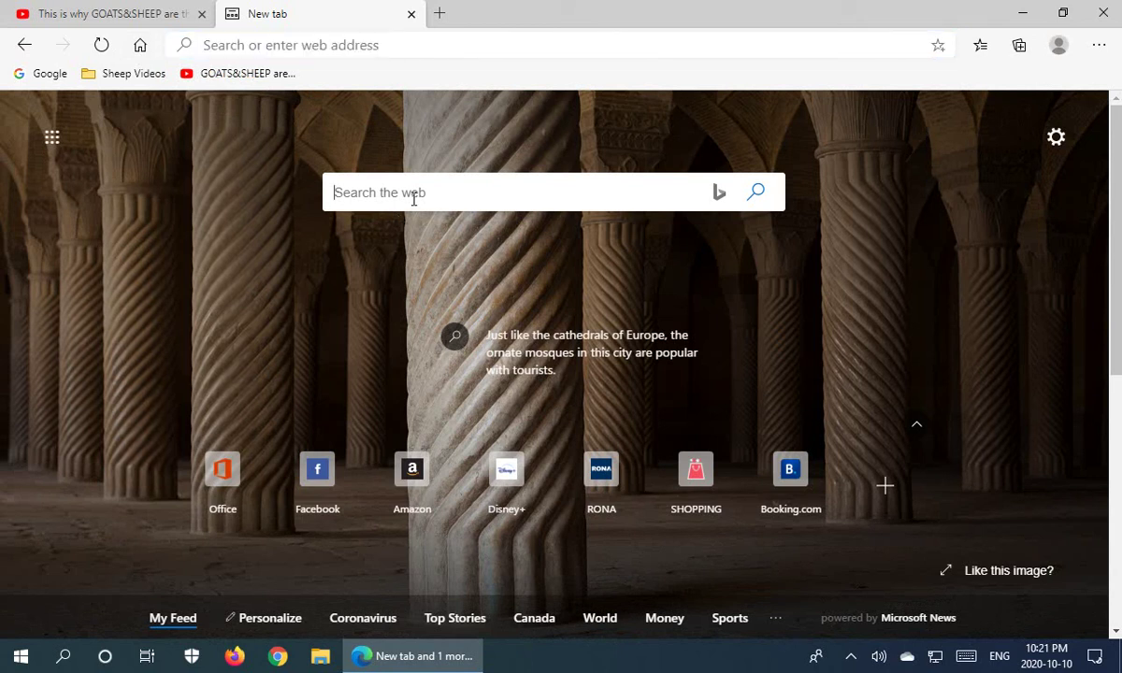